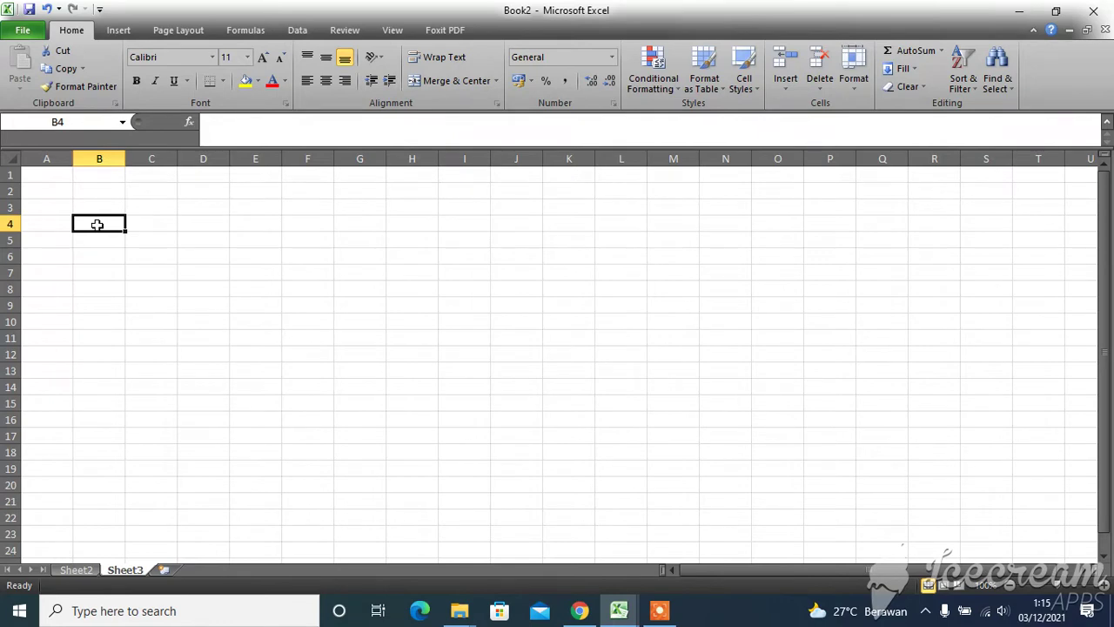
- Enter the title 'Top Skor Liga Sepak Bola Tahun 2021' in B4 and heading No in B5
type("T")
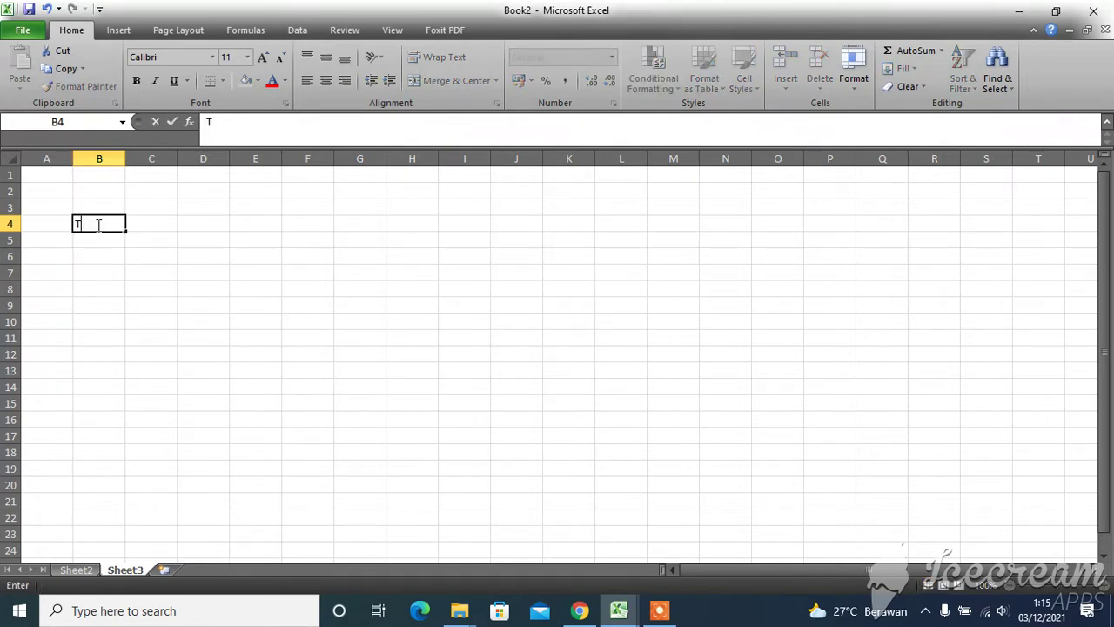
type("op")
type(" Skor")
type(" Liga S")
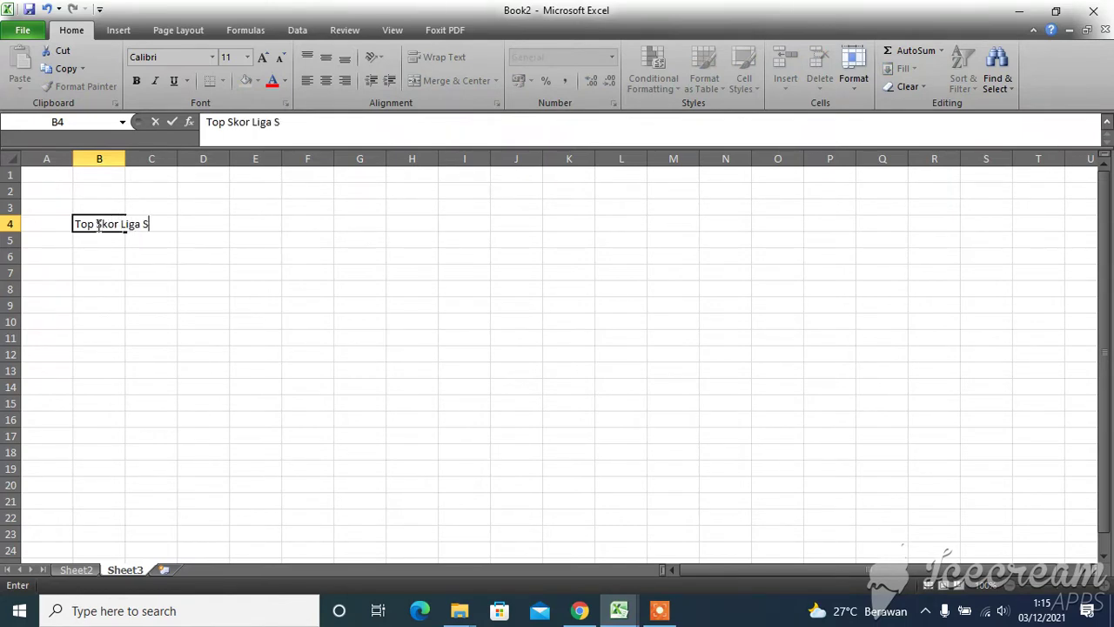
type("epak B")
type("ola ")
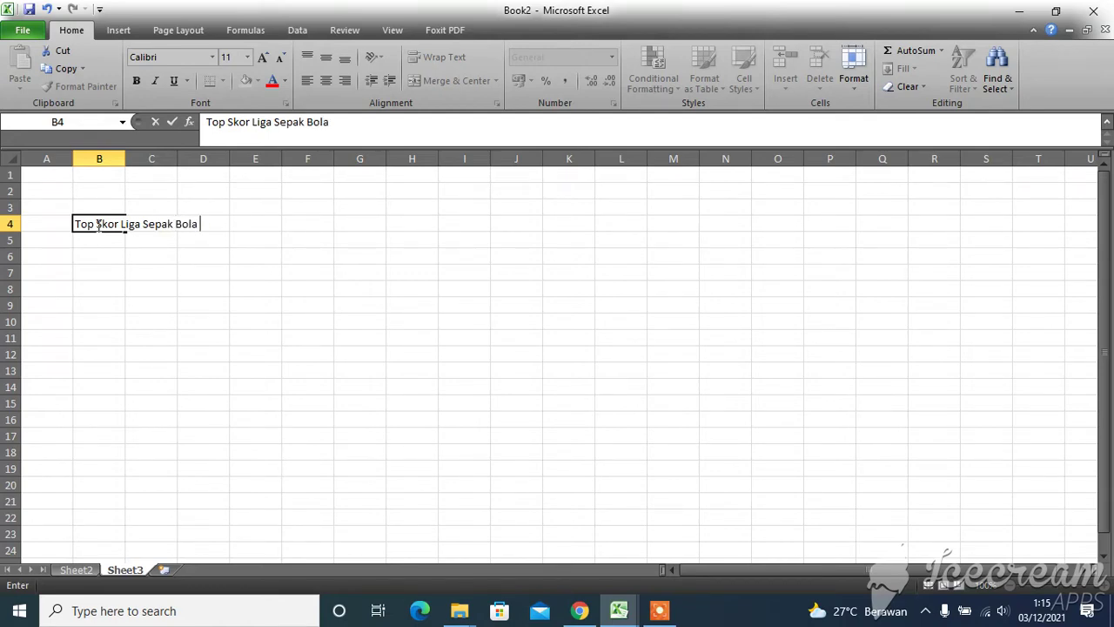
type("Tahun 2021")
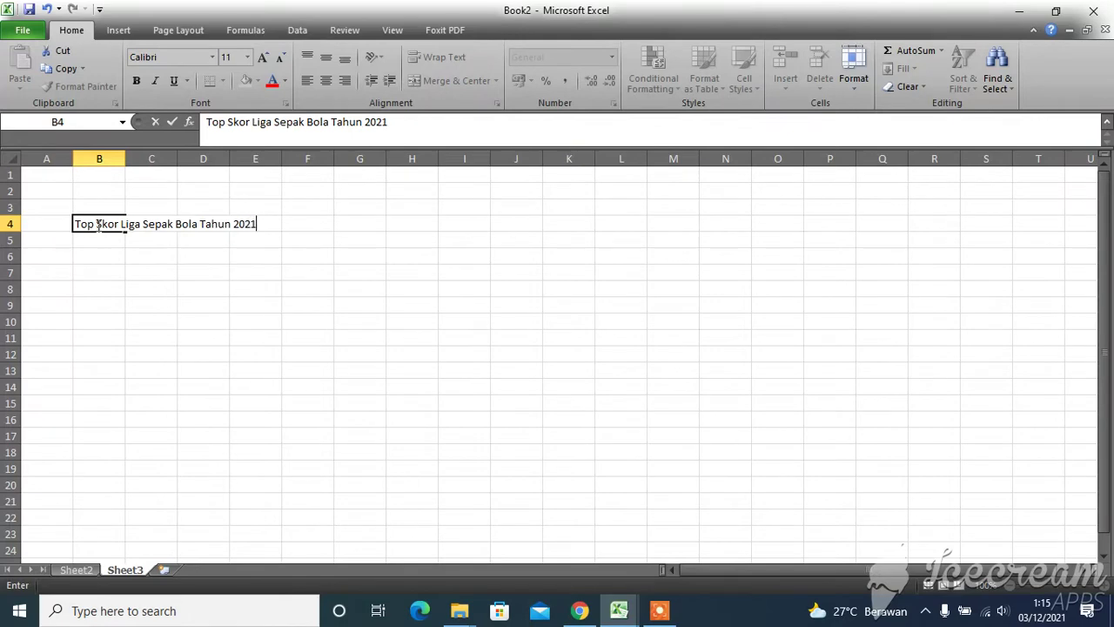
key("Return")
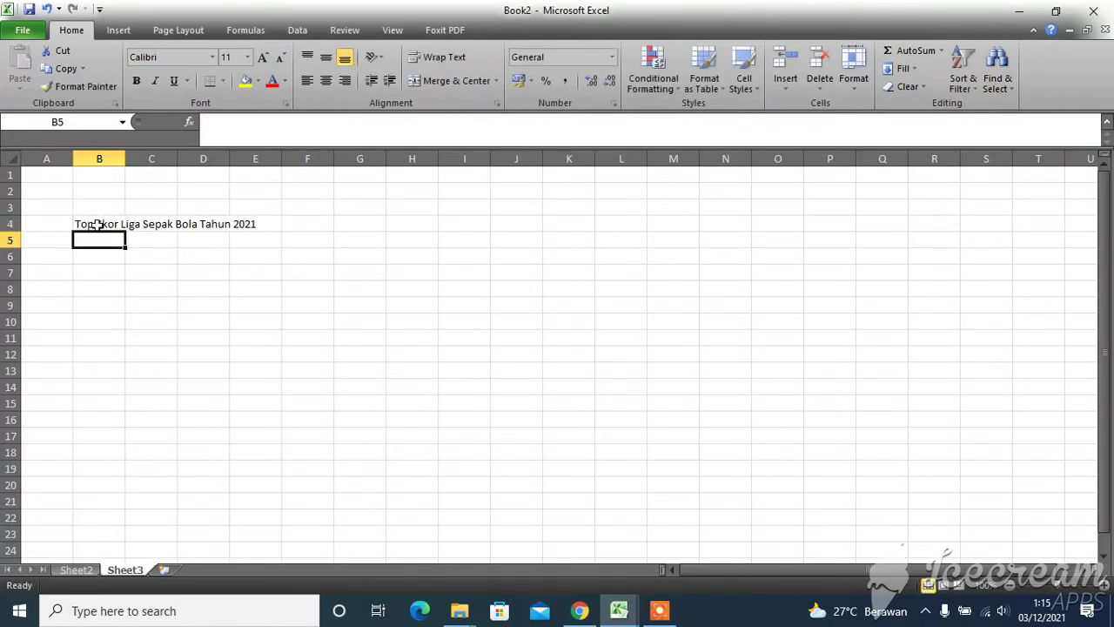
type("No")
key("Tab")
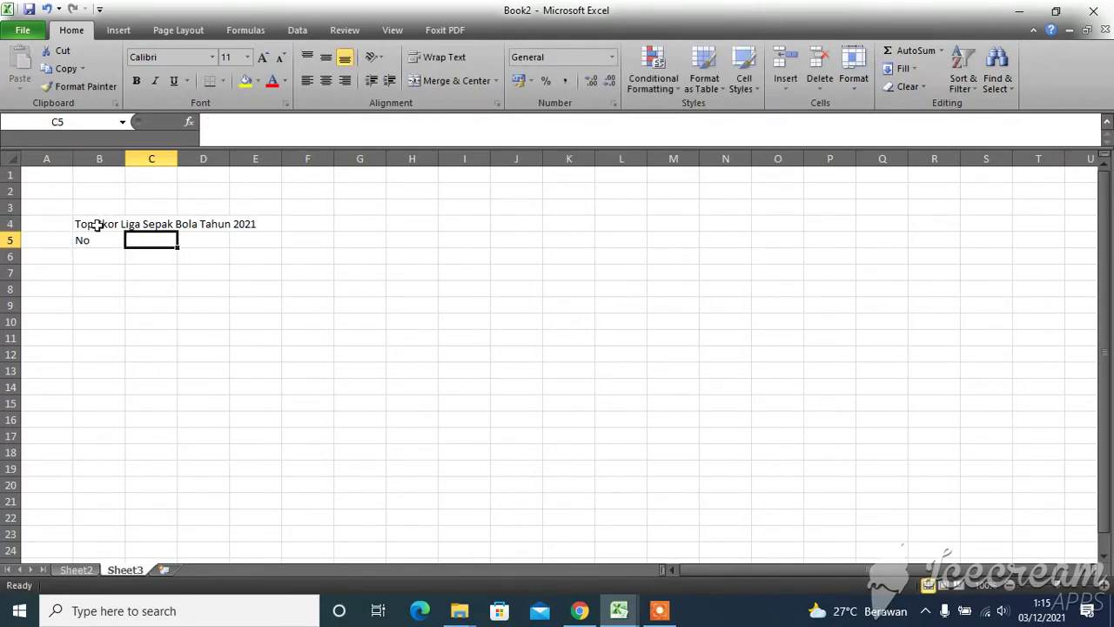
- Add the headings Nama Tim, Nama Pemain and Jumlah Gol in C5:E5
type("Nama Ti")
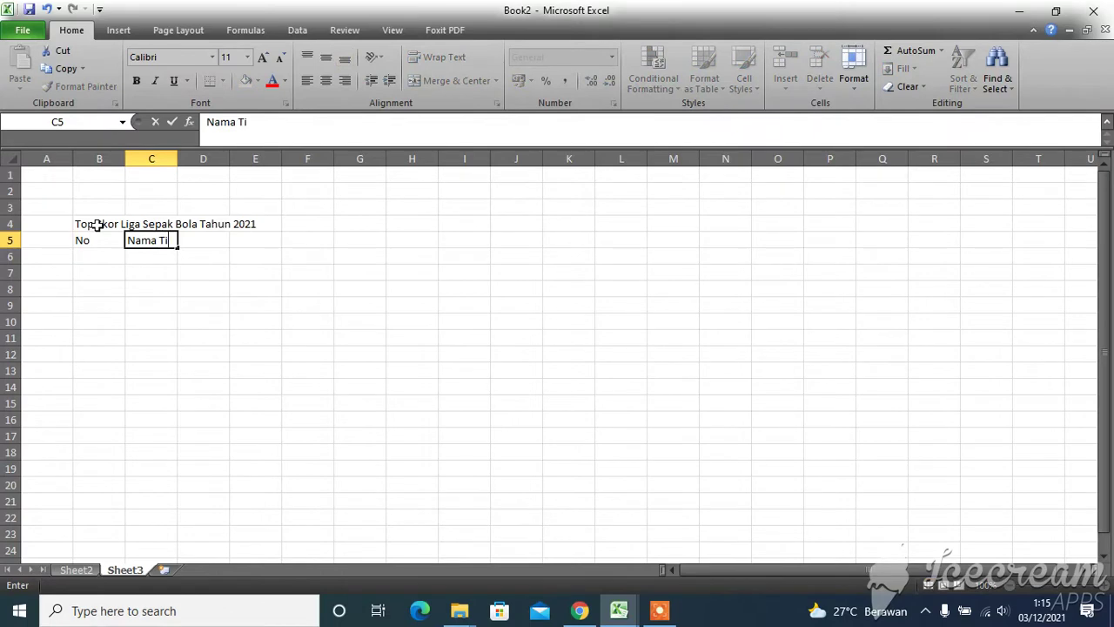
type("m")
key("Tab")
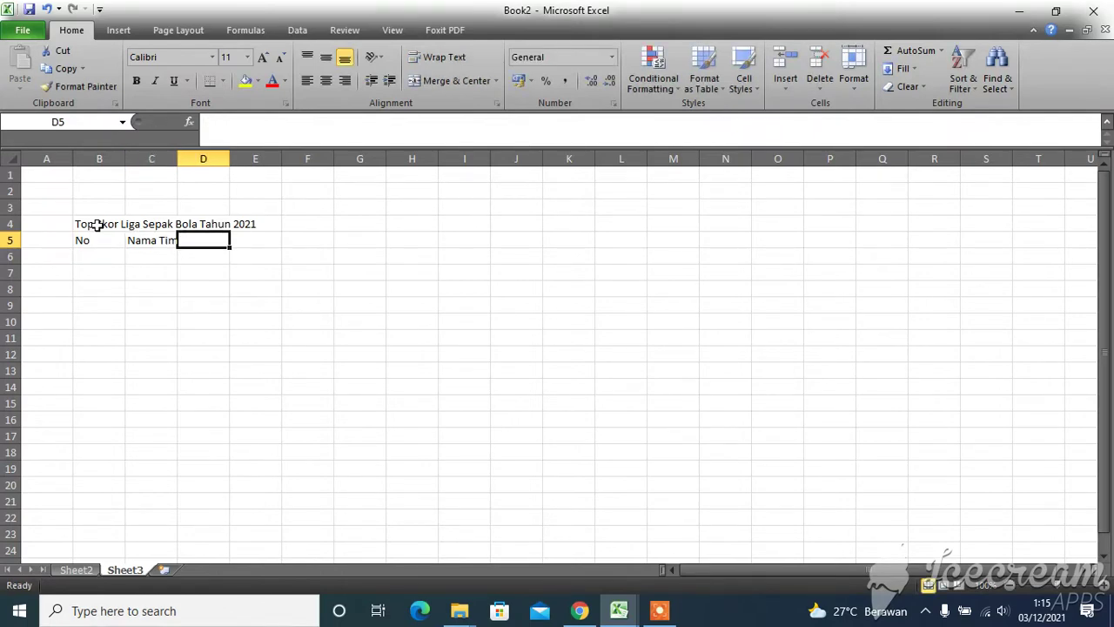
type("Nama")
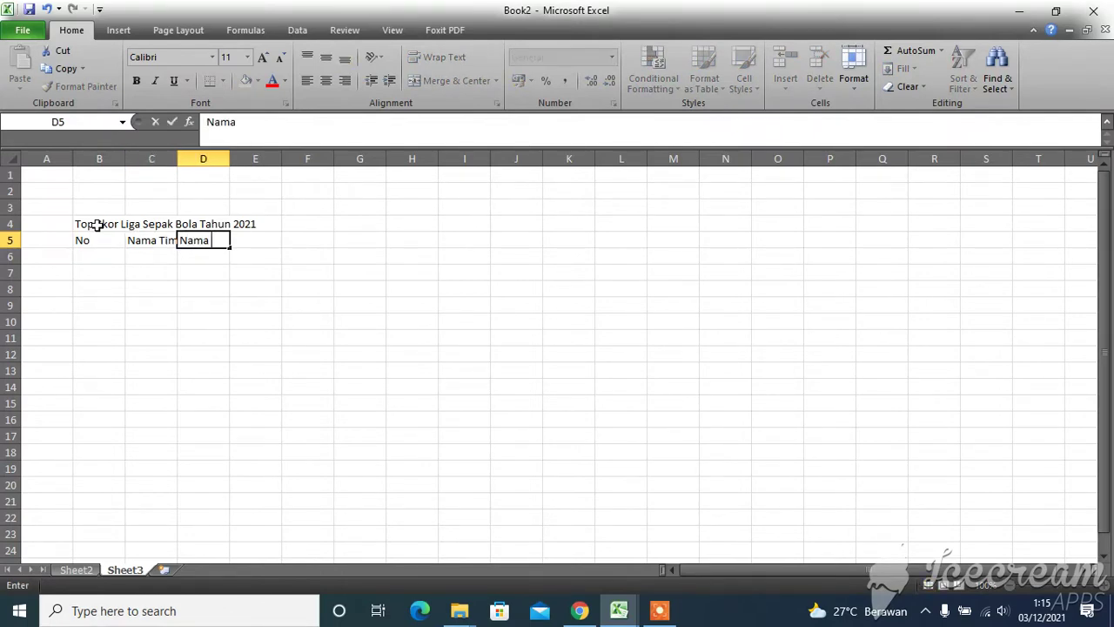
type("ma")
key("BackSpace")
key("BackSpace")
key("BackSpace")
type("emain")
key("Tab")
type("Ju")
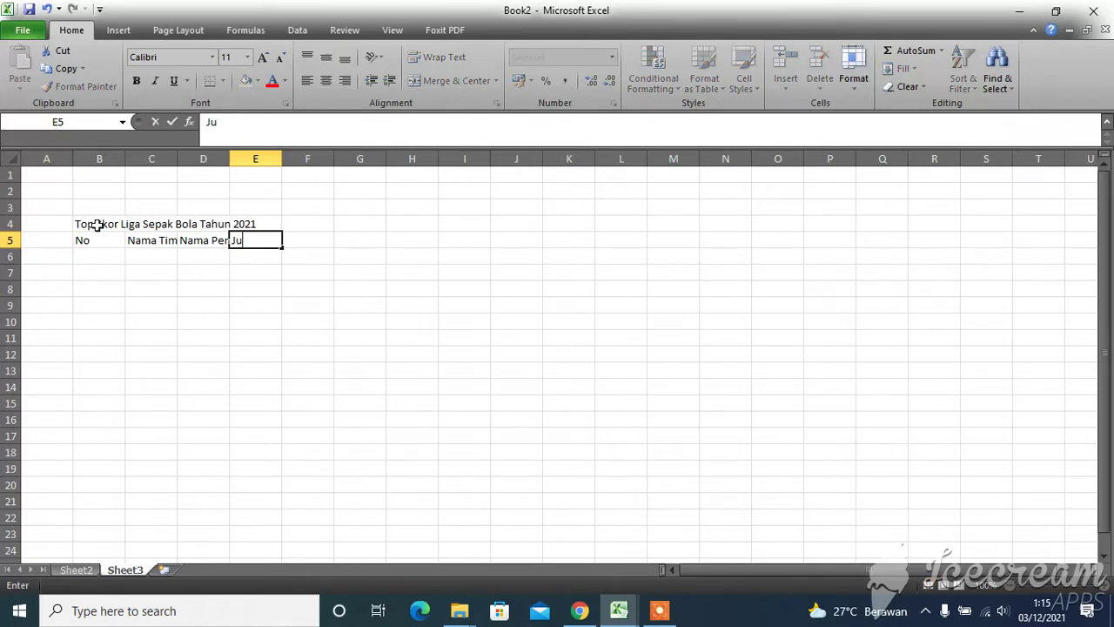
type("mlah ")
type("Gol")
key("Return")
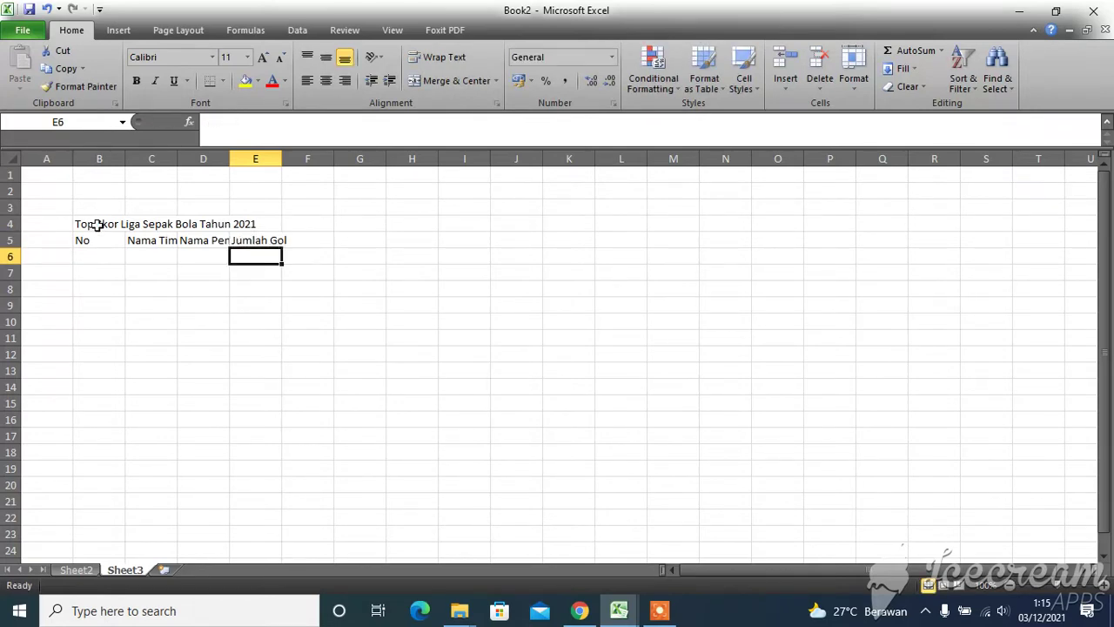
- Narrow column B and widen columns C and D to fit the headings
left_click(117, 299)
mouse_move(125, 158)
left_mouse_down()
mouse_move(107, 158)
mouse_move(210, 157)
left_mouse_up()
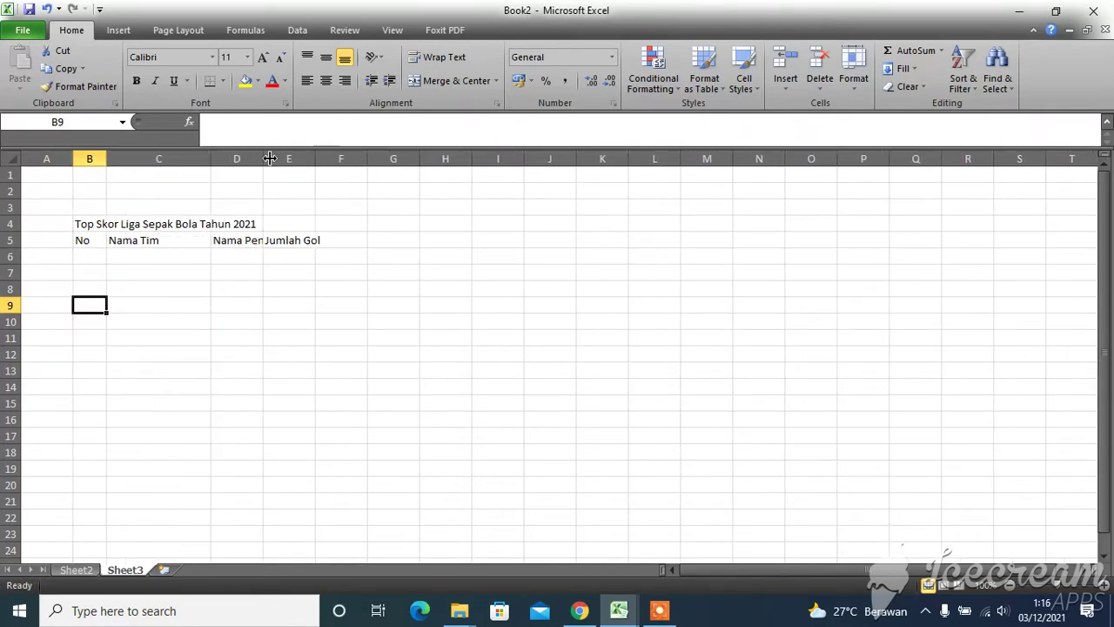
left_click_drag(263, 158, 378, 159)
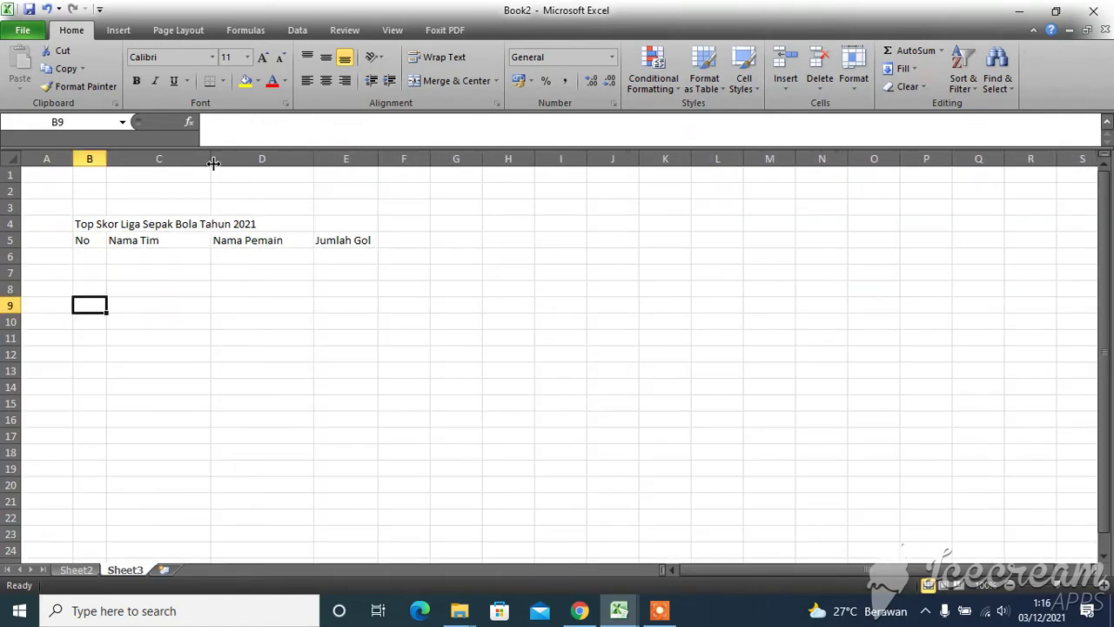
left_click_drag(211, 159, 202, 159)
left_click(194, 374)
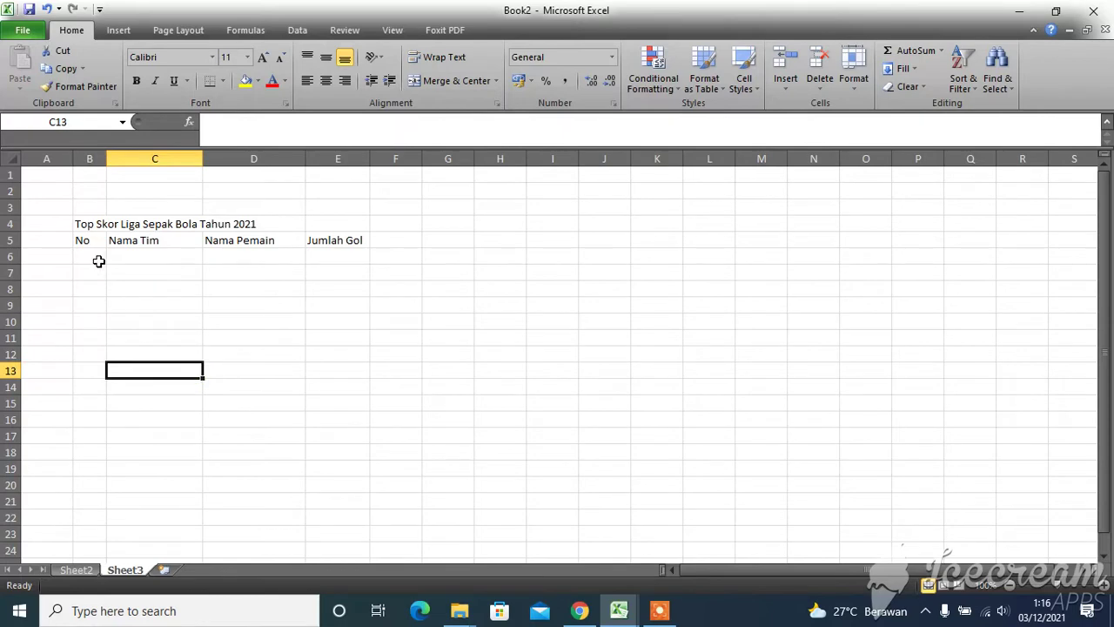
- Number the rows 1 to 5 in B6:B10
left_click(99, 259)
type("1")
key("Return")
type("2")
key("Return")
type("3")
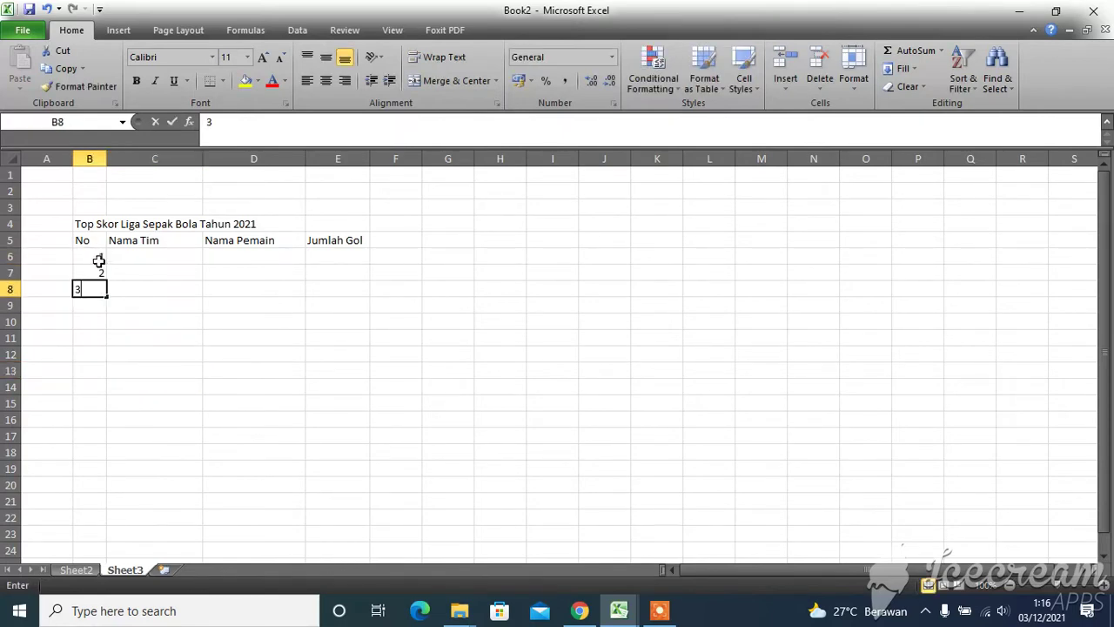
type("4")
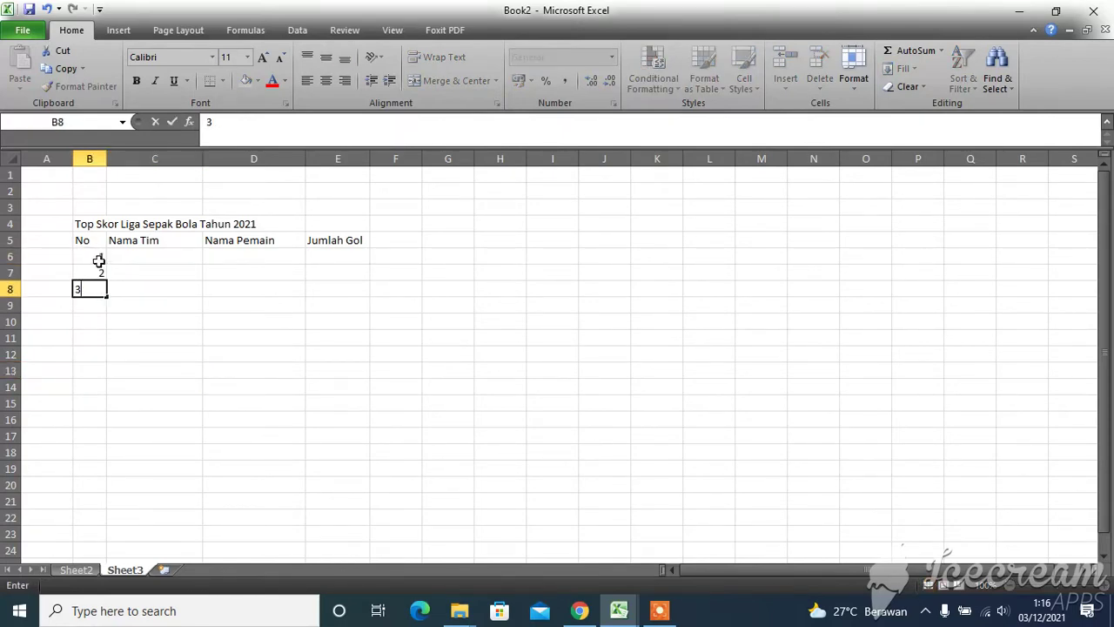
key("Return")
type("4")
key("Return")
type("5")
key("Return")
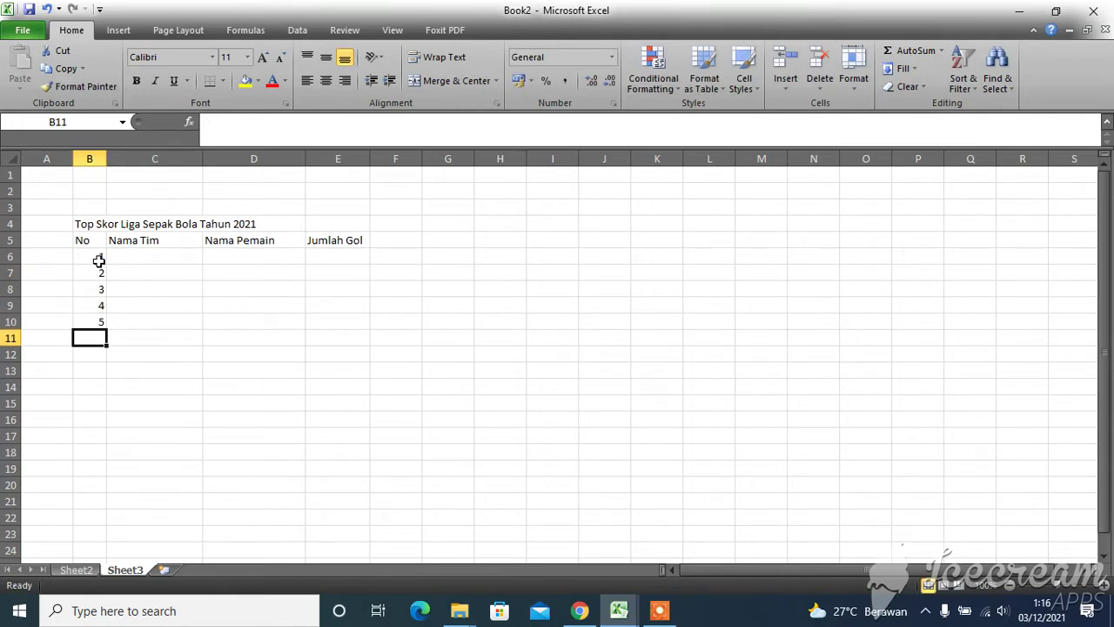
- Center the No column entries from the heading down to 5
left_click_drag(89, 242, 100, 321)
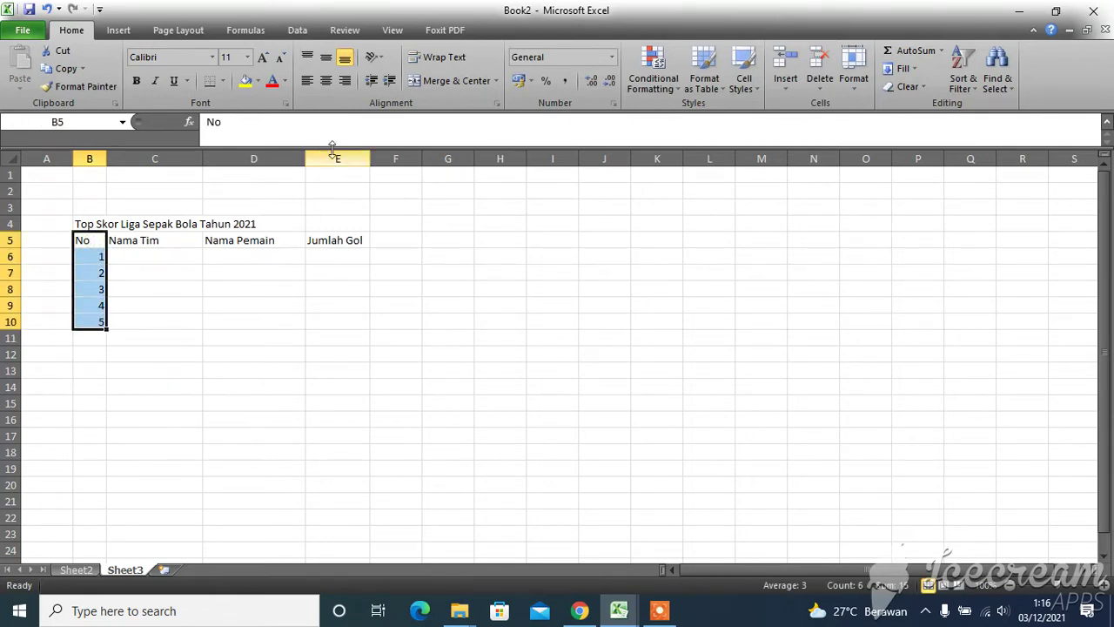
left_click(326, 80)
left_click(206, 292)
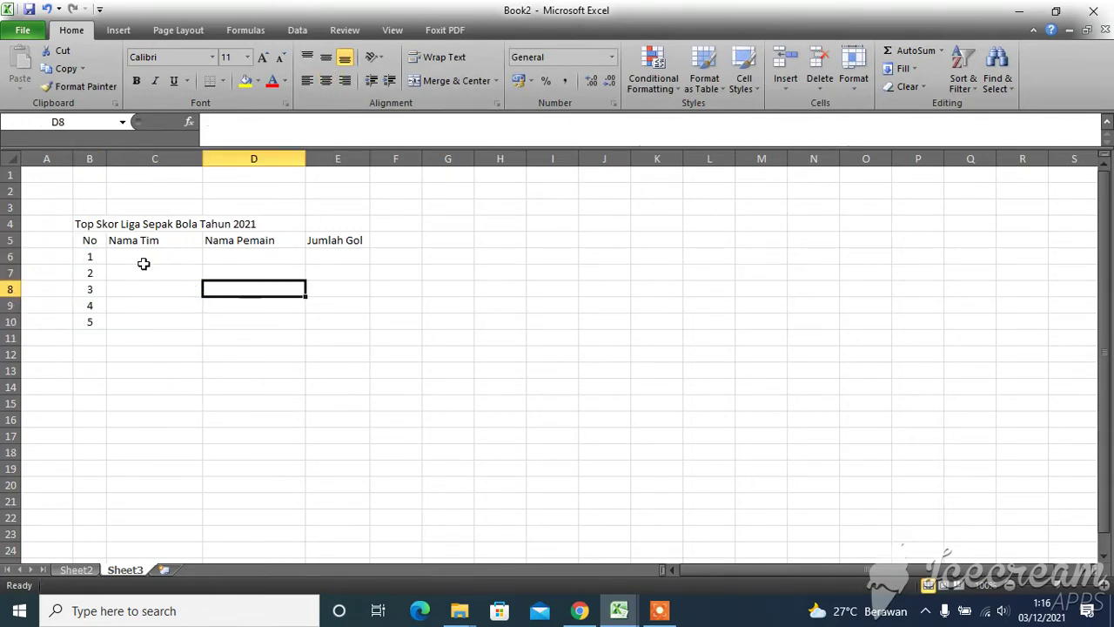
- Give the table B5:E10 outline and inside grid borders via Format Cells
mouse_move(96, 242)
left_mouse_down()
mouse_move(337, 313)
mouse_move(338, 324)
left_mouse_up()
left_click(854, 70)
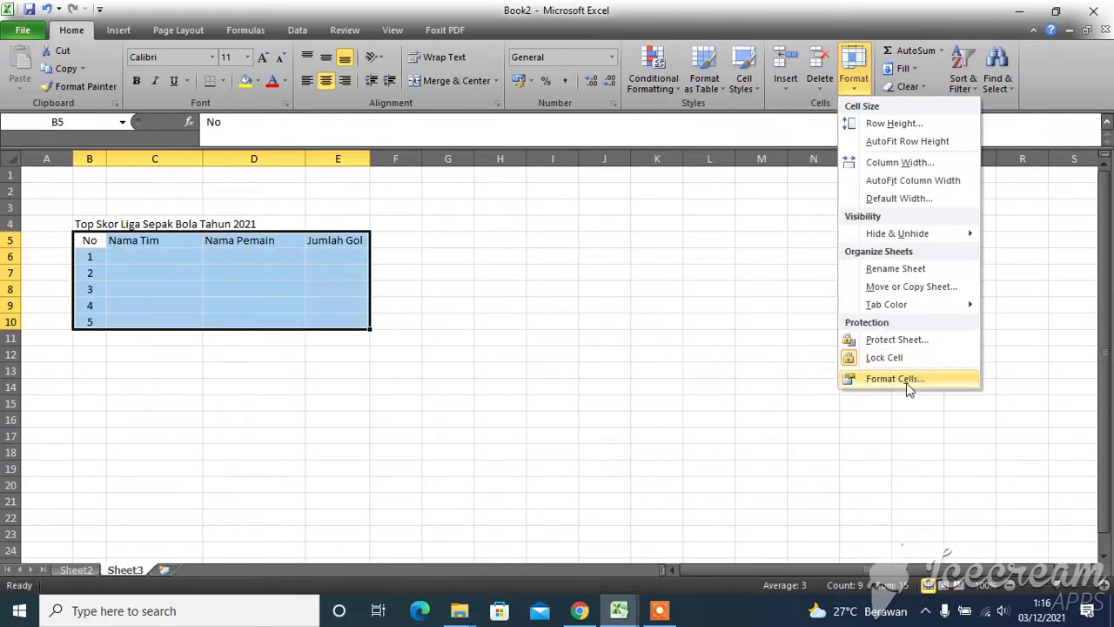
left_click(895, 378)
left_click(834, 285)
left_click(806, 286)
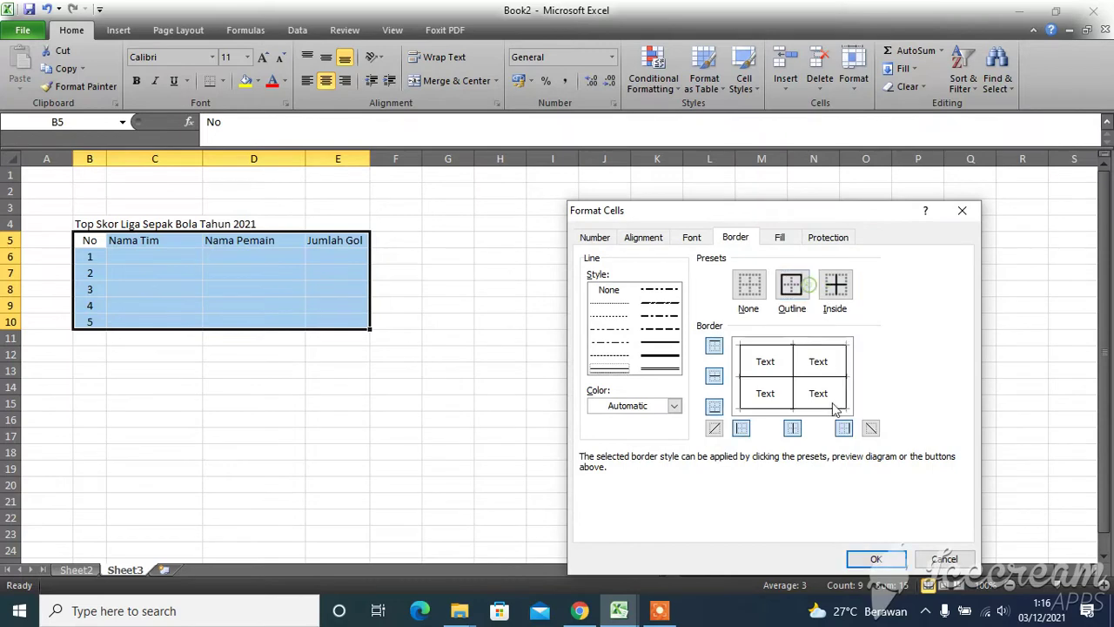
left_click(875, 559)
left_click(416, 398)
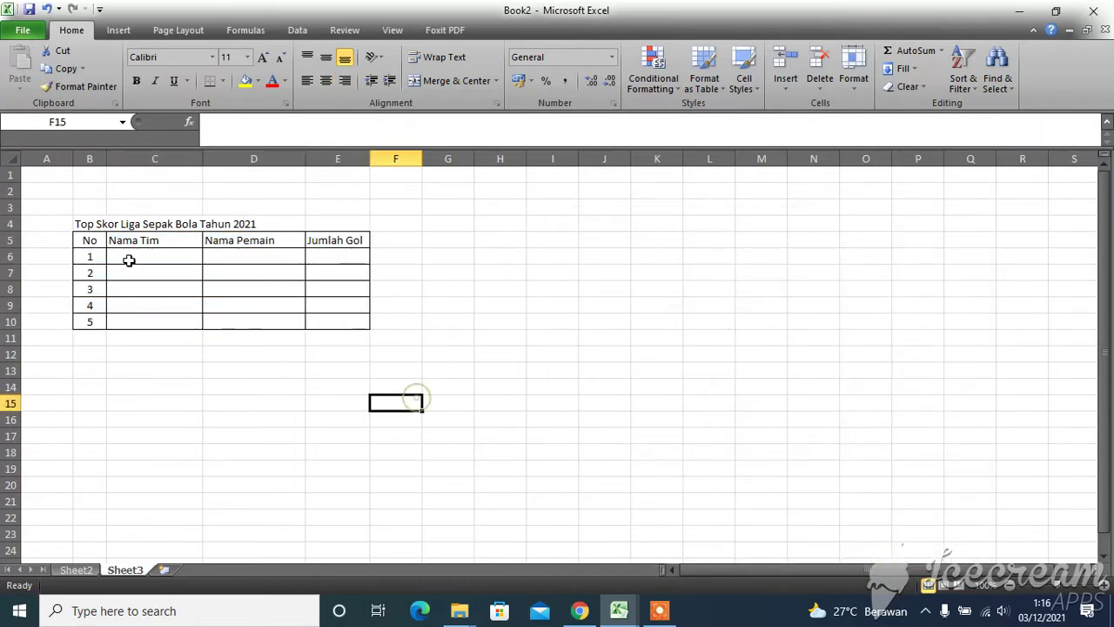
- Center the Nama Tim, Nama Pemain and Jumlah Gol headings in C5:E5
left_click_drag(144, 241, 335, 242)
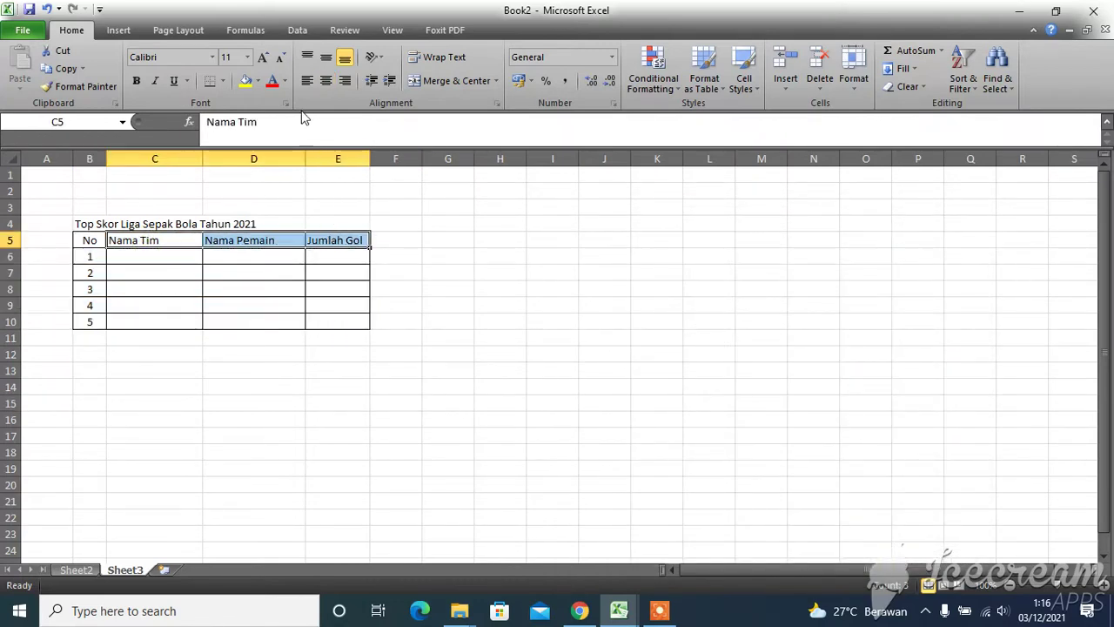
left_click(326, 80)
left_click(272, 400)
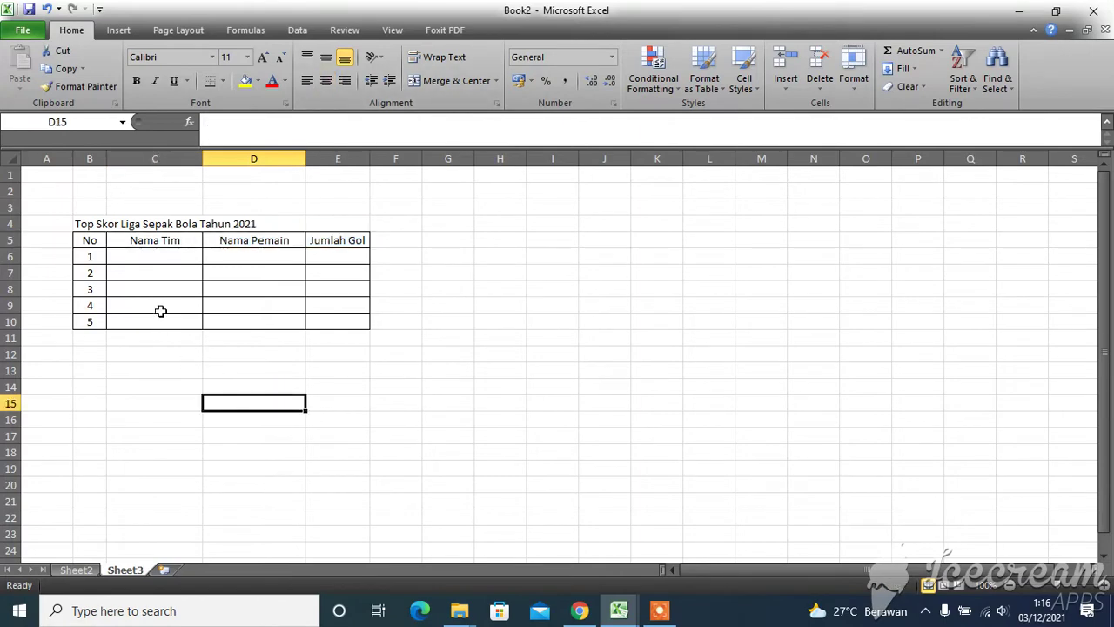
left_click(183, 254)
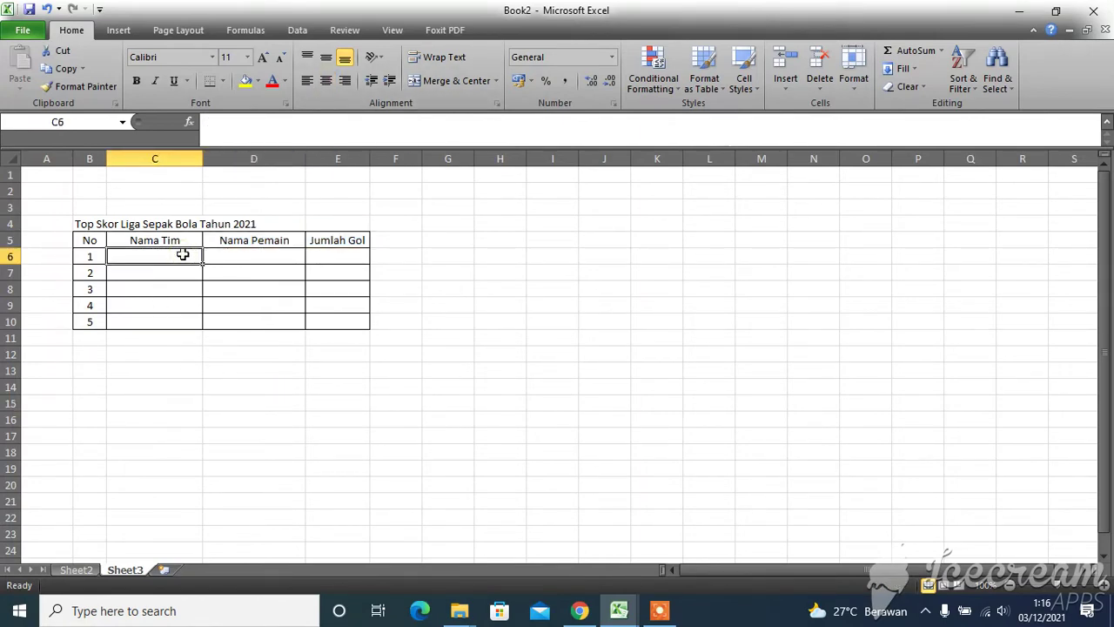
- Fill the first two rows: Gurem, Hanafi, 8 goals and Cover, Nasrul, 9 goals
type("Gi")
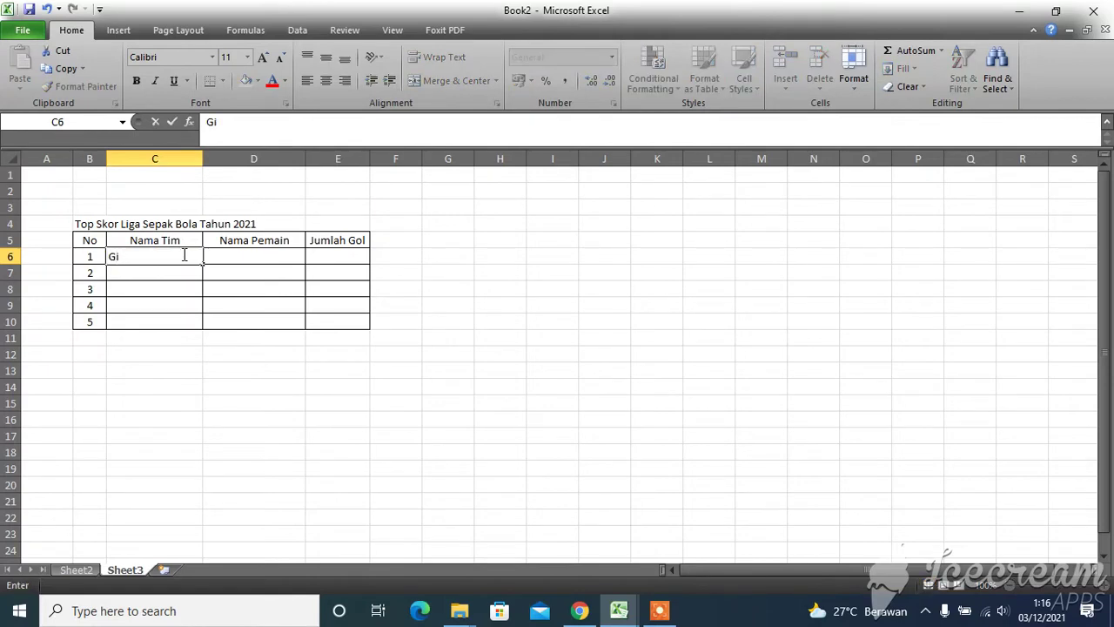
type("em")
key("Tab")
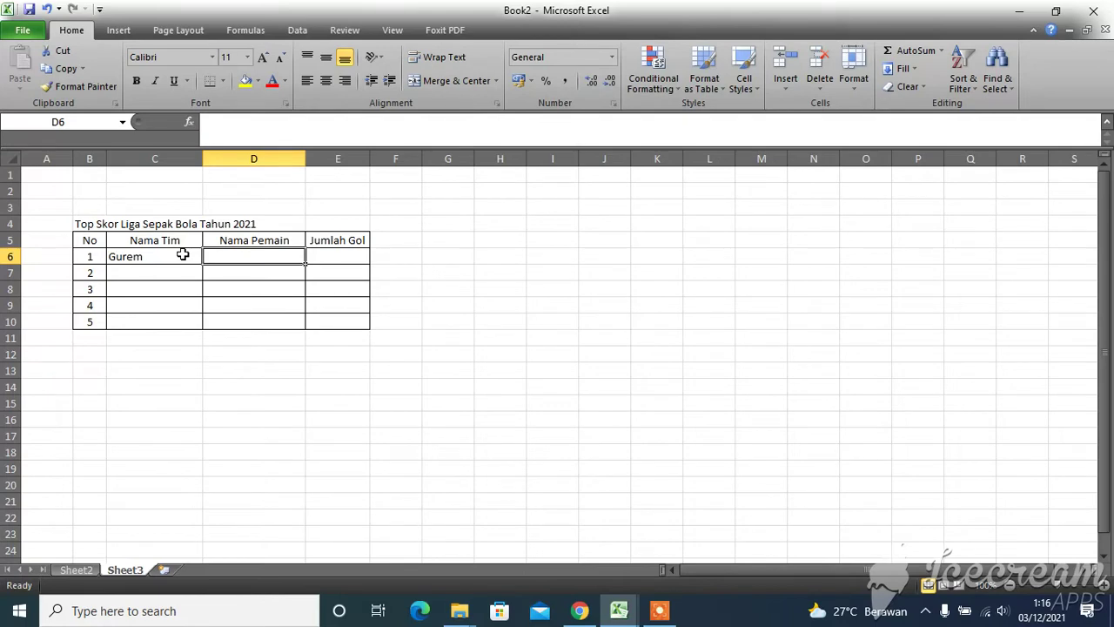
type("Hanafi")
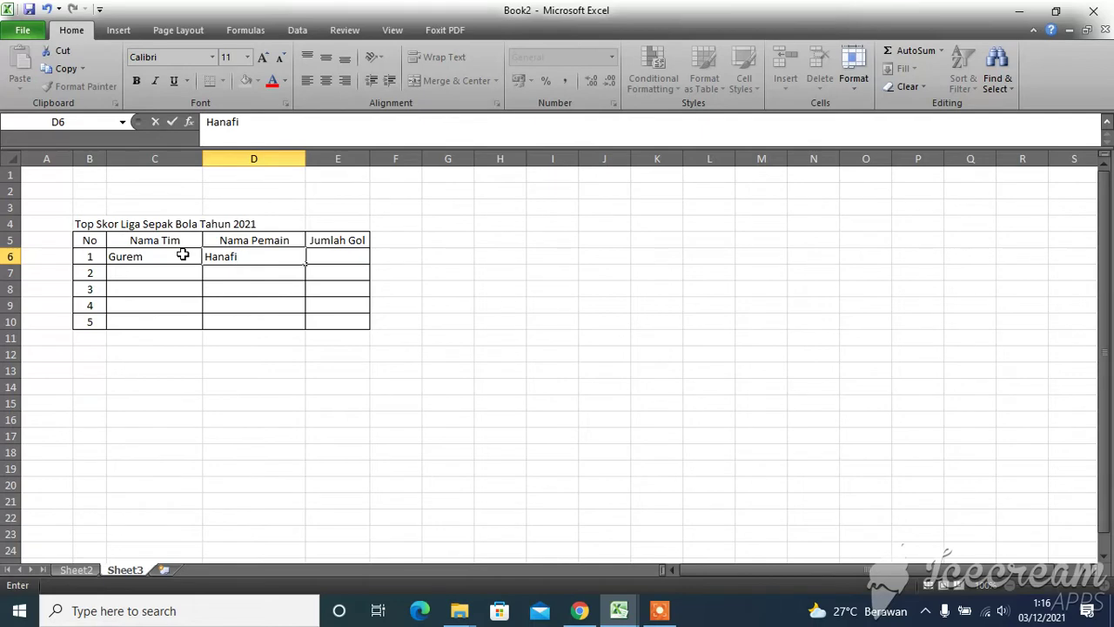
key("Tab")
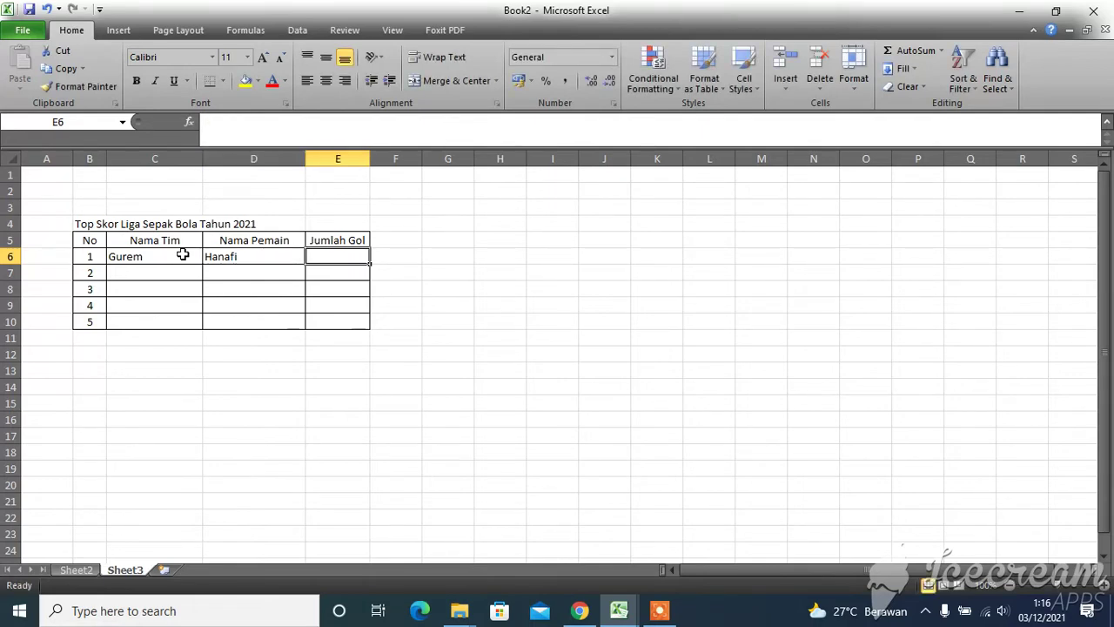
type("8")
key("Return")
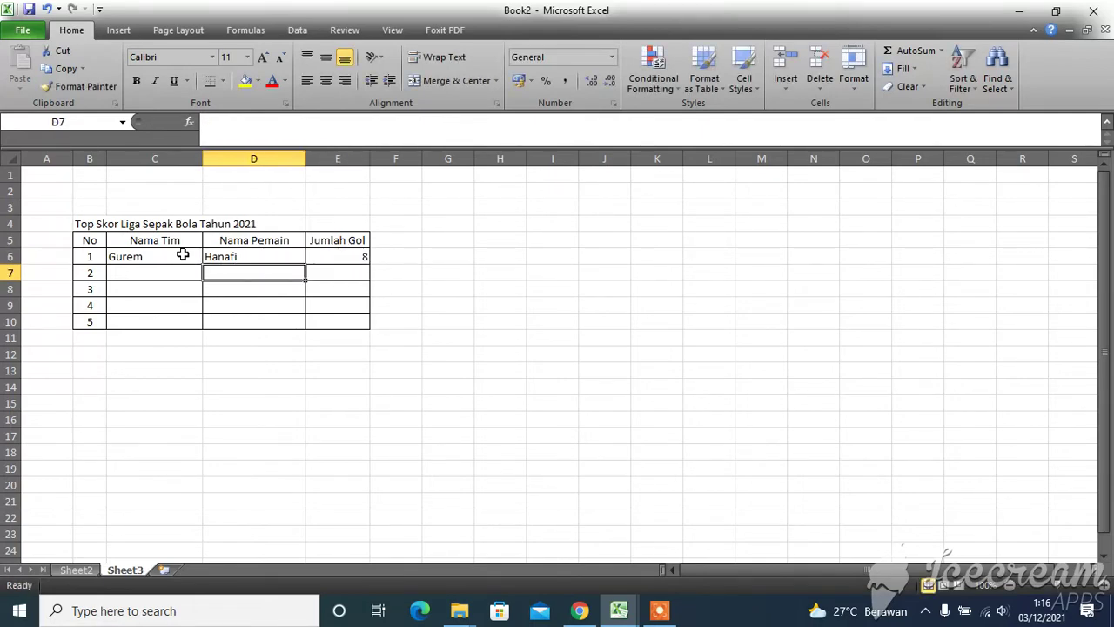
key("Left")
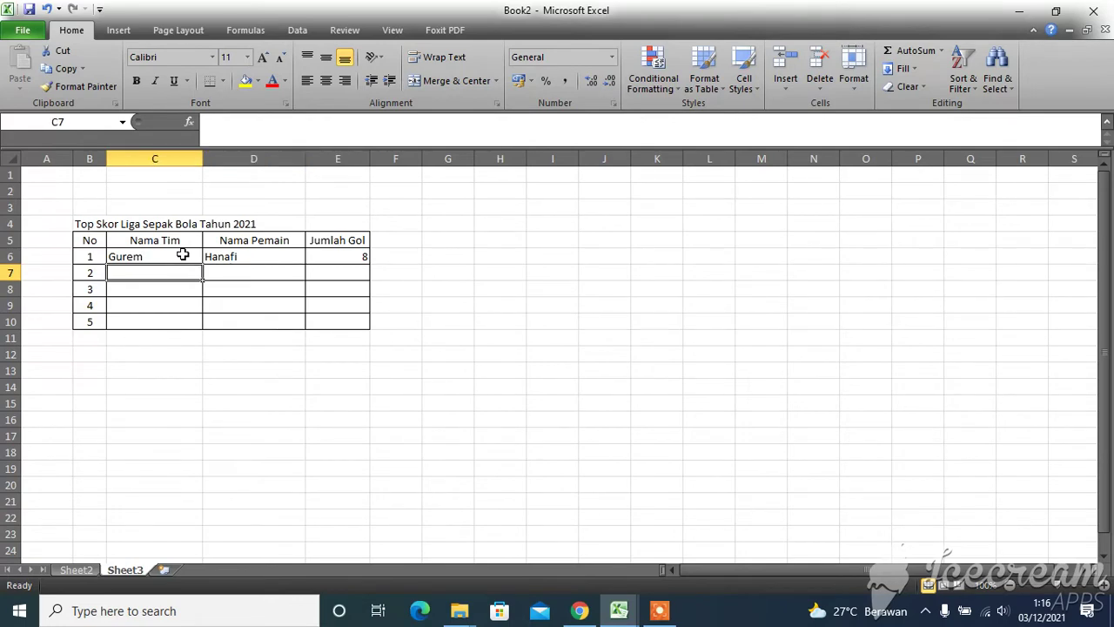
type("Cover")
key("Tab")
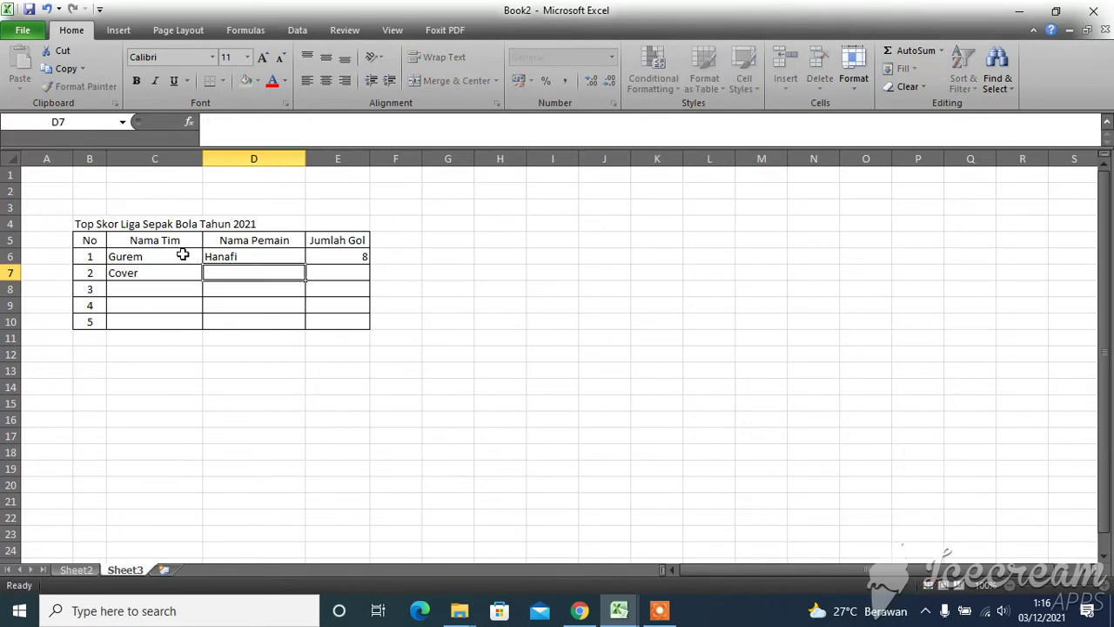
type("Nas")
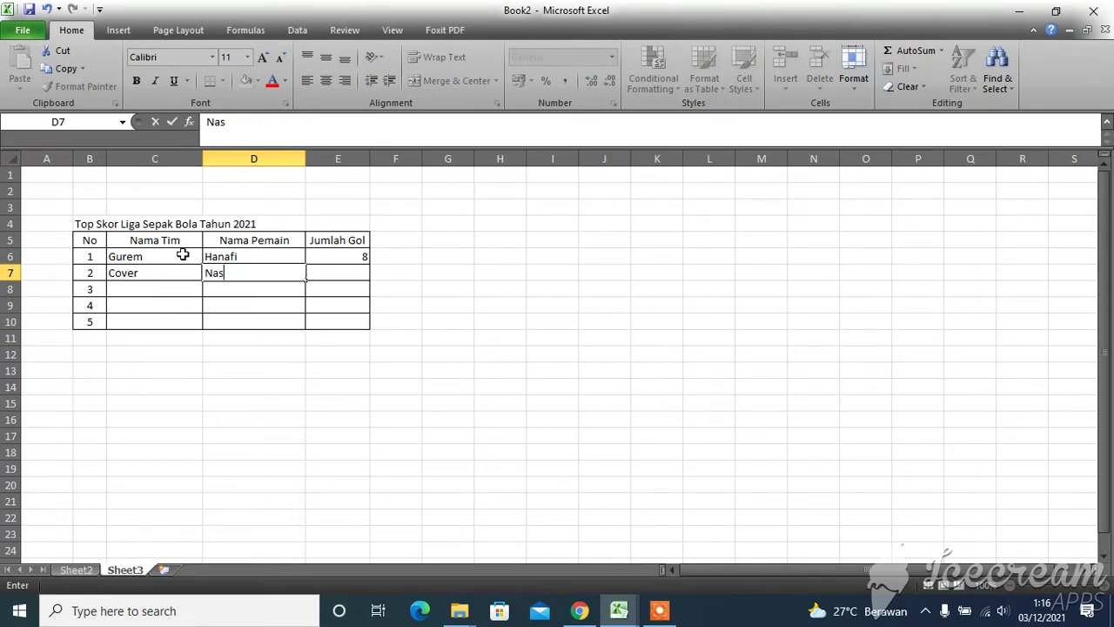
type("rul")
key("Tab")
type("9")
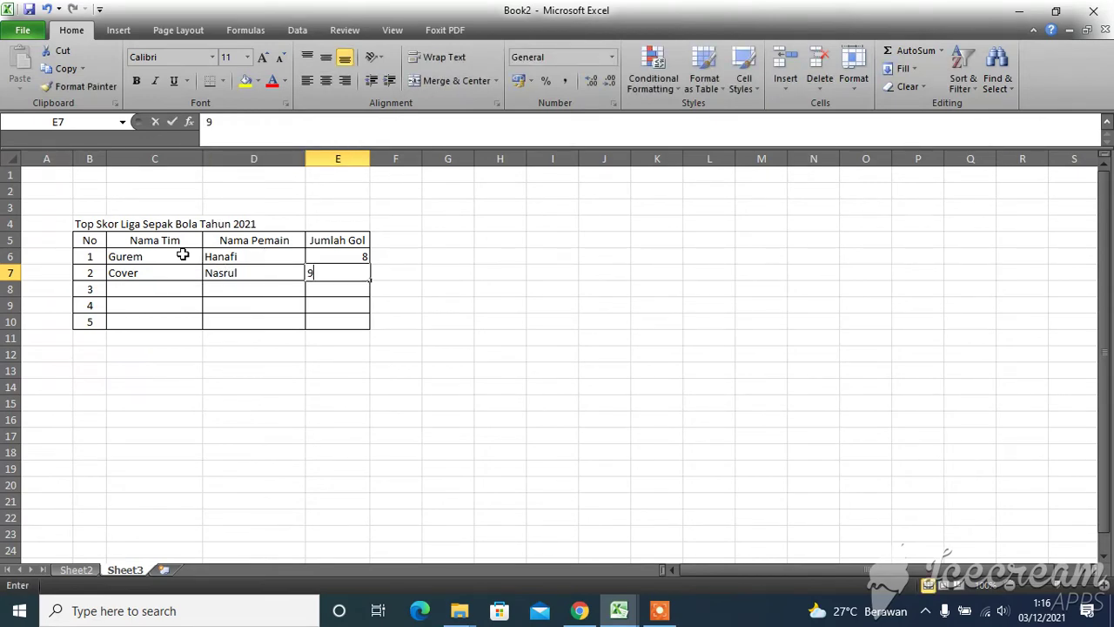
key("Return")
key("Left")
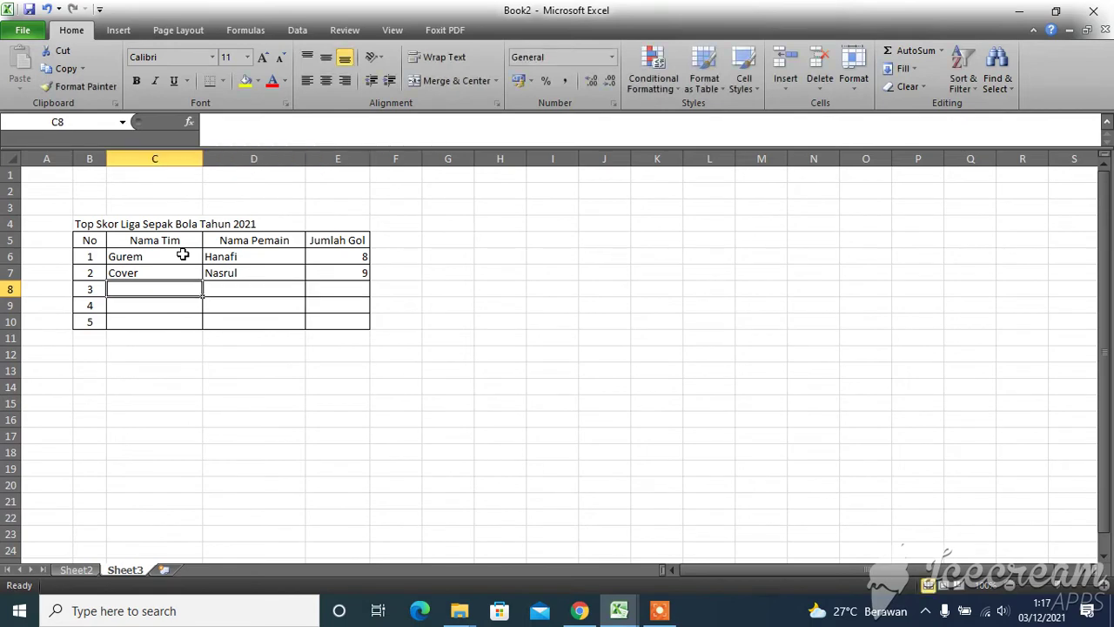
- Fill rows three and four: Heboh, Bagas, 12 goals and Casing, Nurdin, 6 goals
type("Heboh")
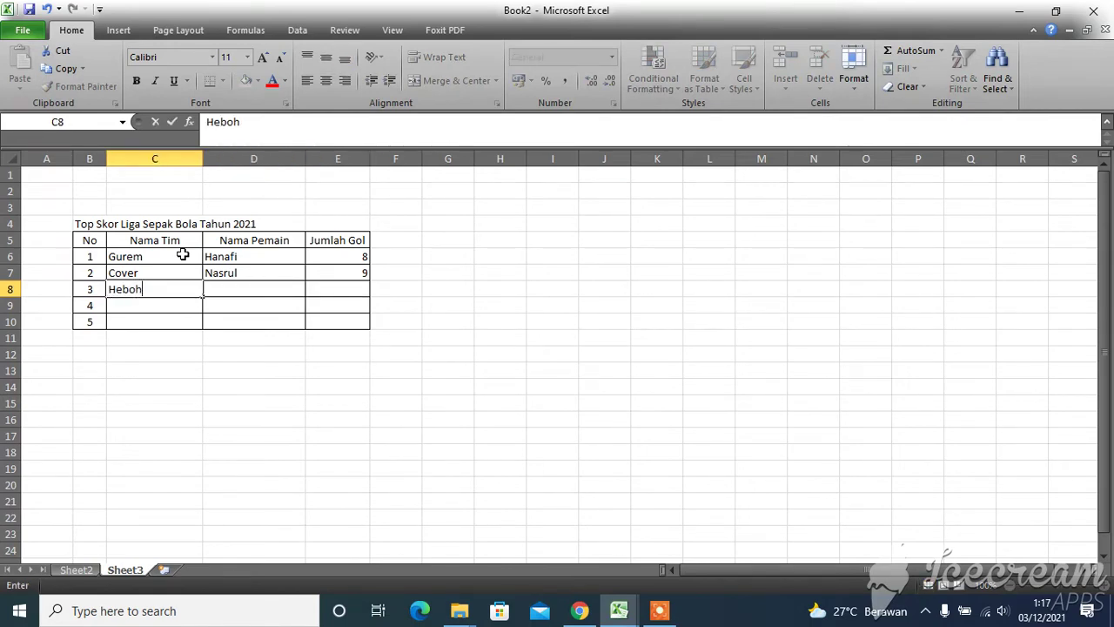
key("Tab")
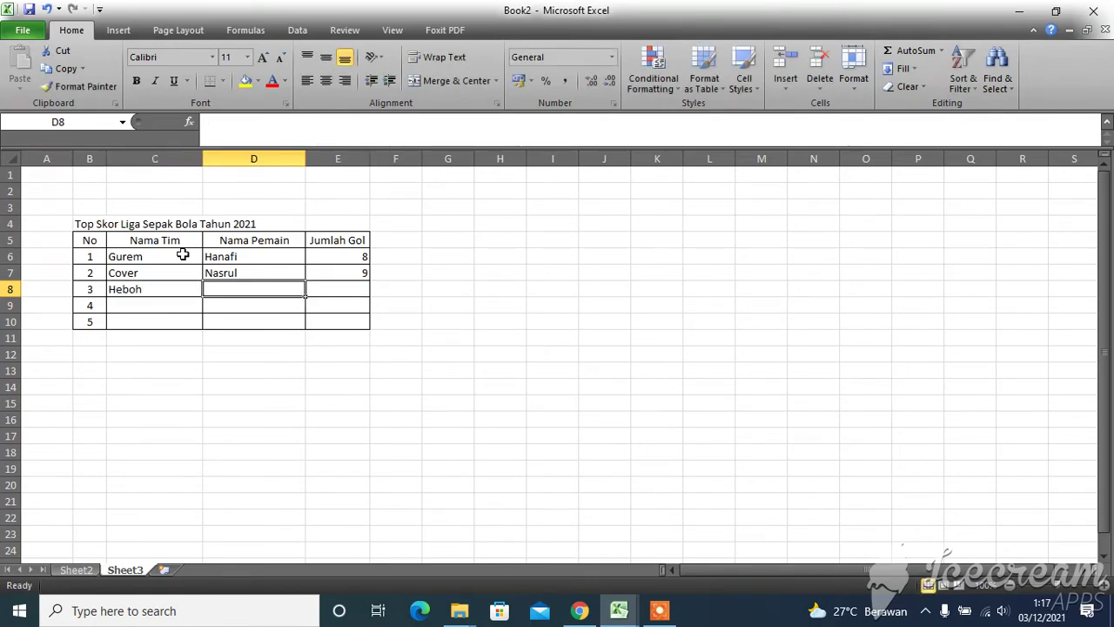
type("Bagas")
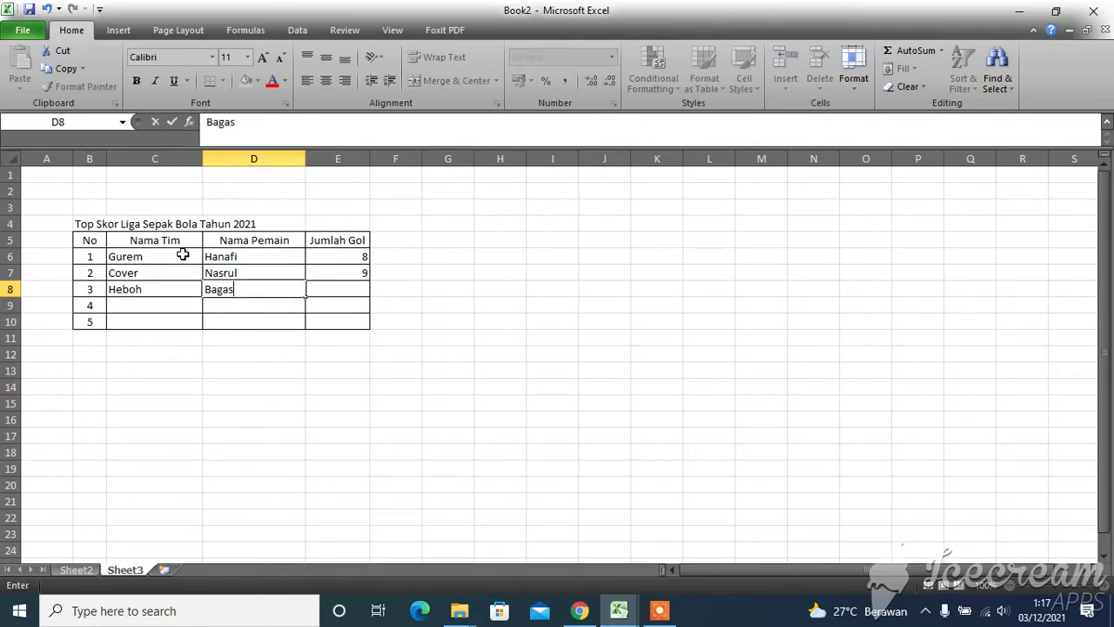
key("Tab")
type("1")
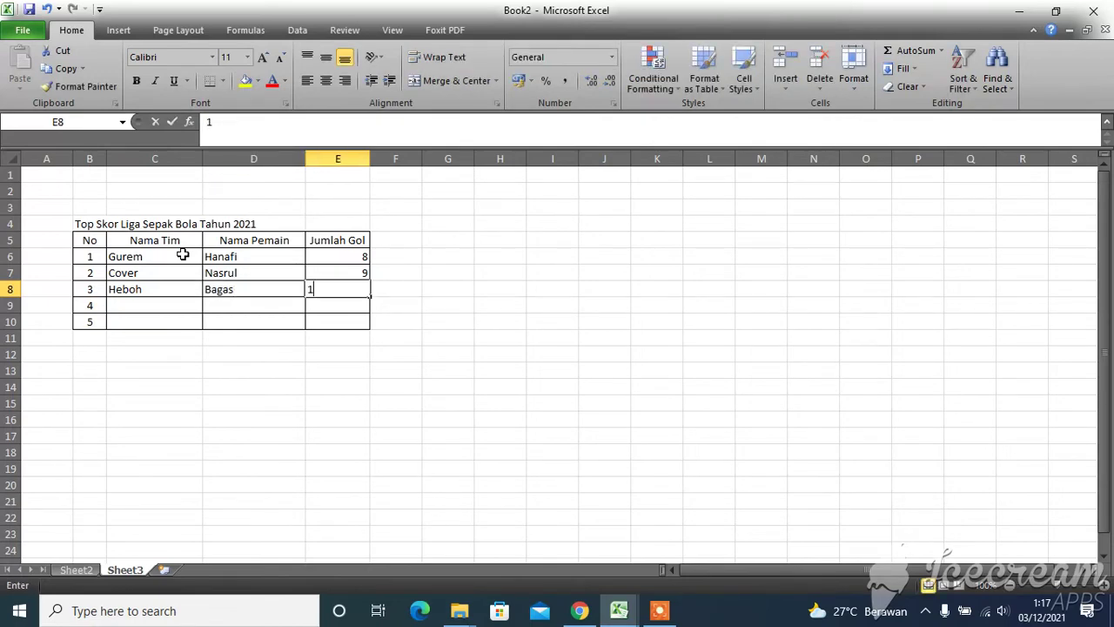
type("2")
key("Return")
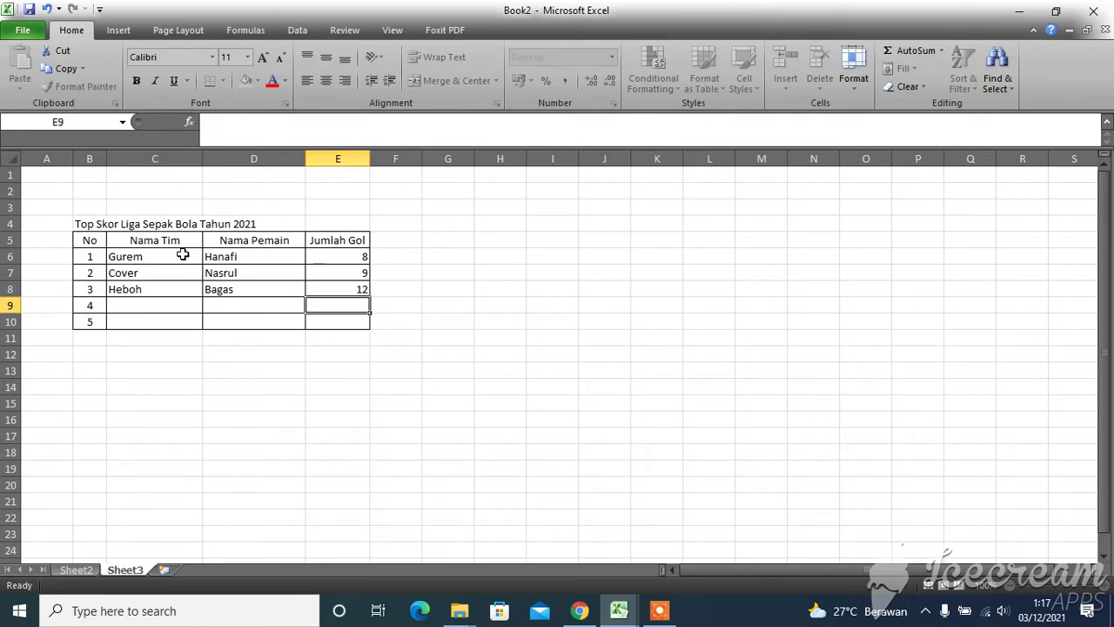
key("Left")
key("Left")
type("C")
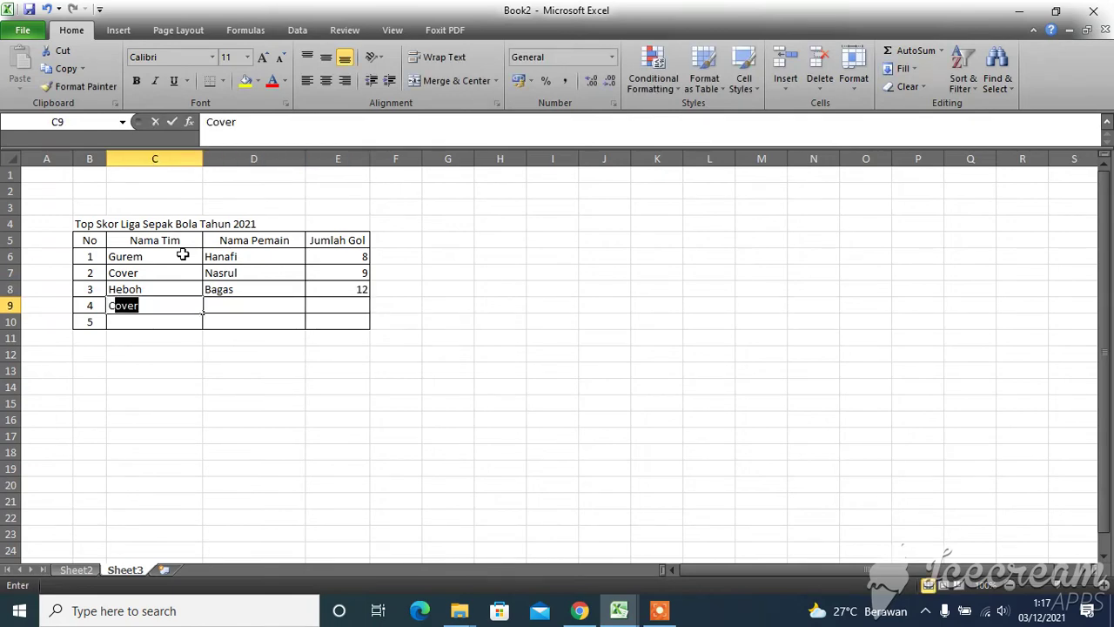
type("asing")
key("Tab")
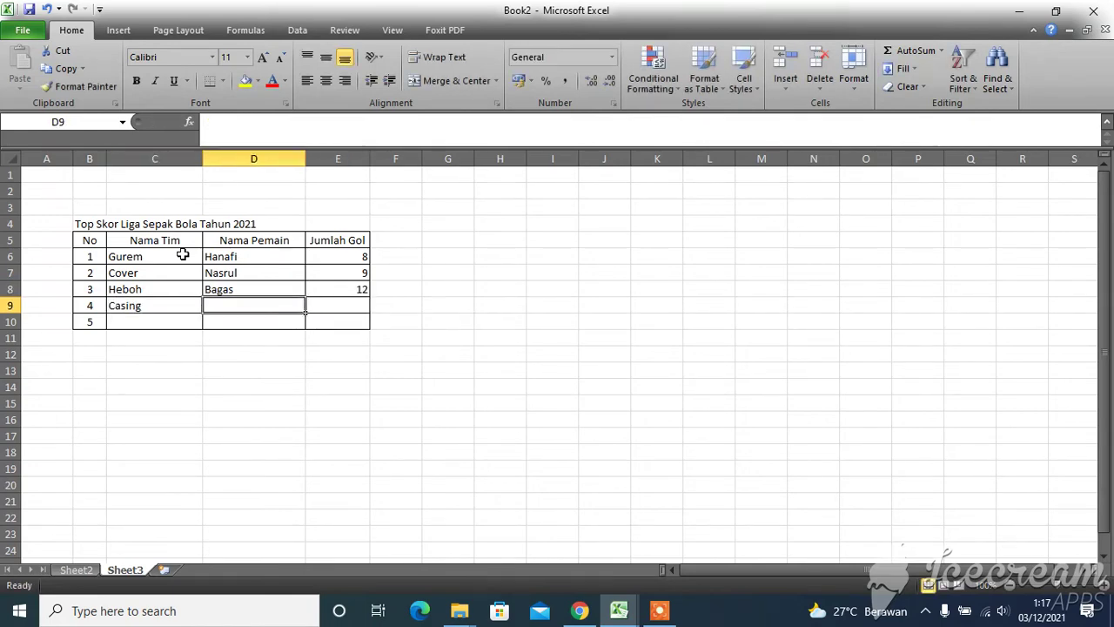
type("Nu")
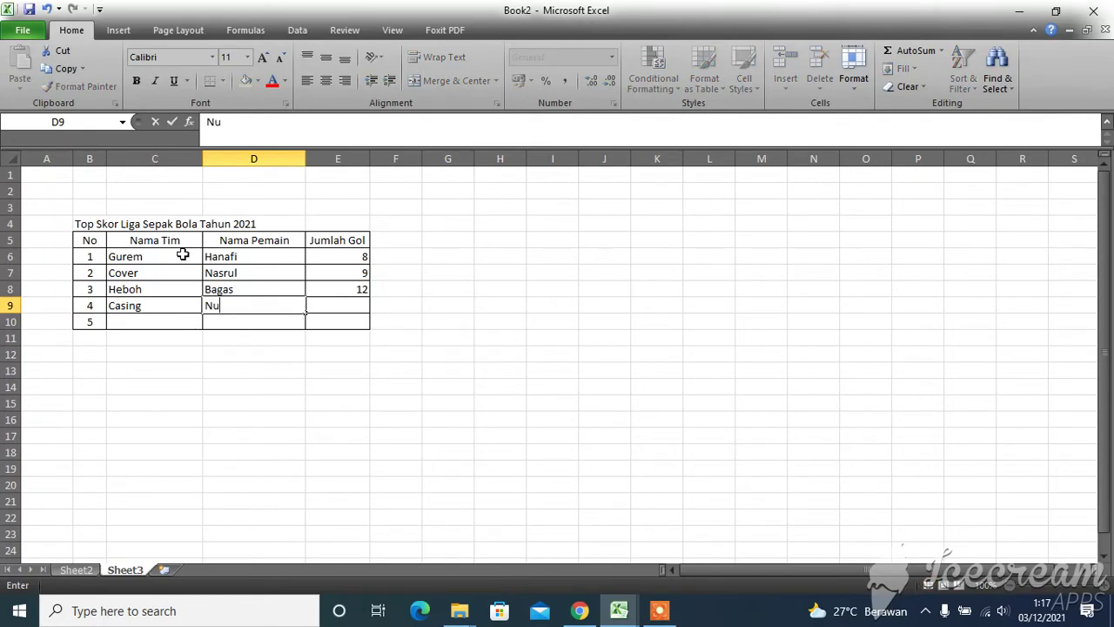
type("rdin")
key("Tab")
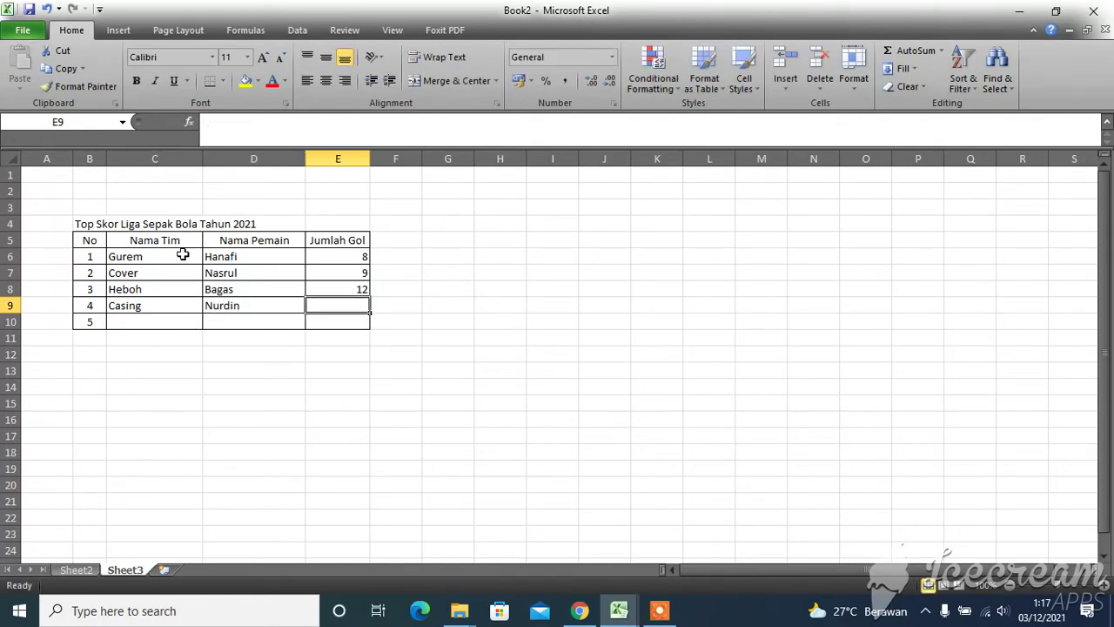
type("6")
key("Return")
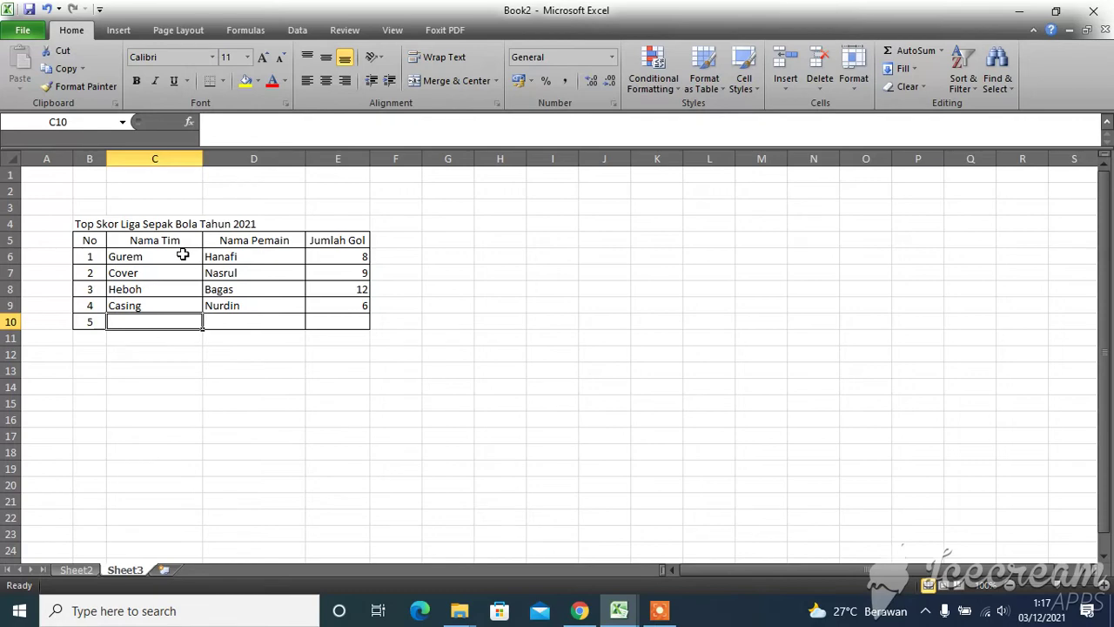
- Enter Komet, Rico and 14 goals in row 10
type("Kom")
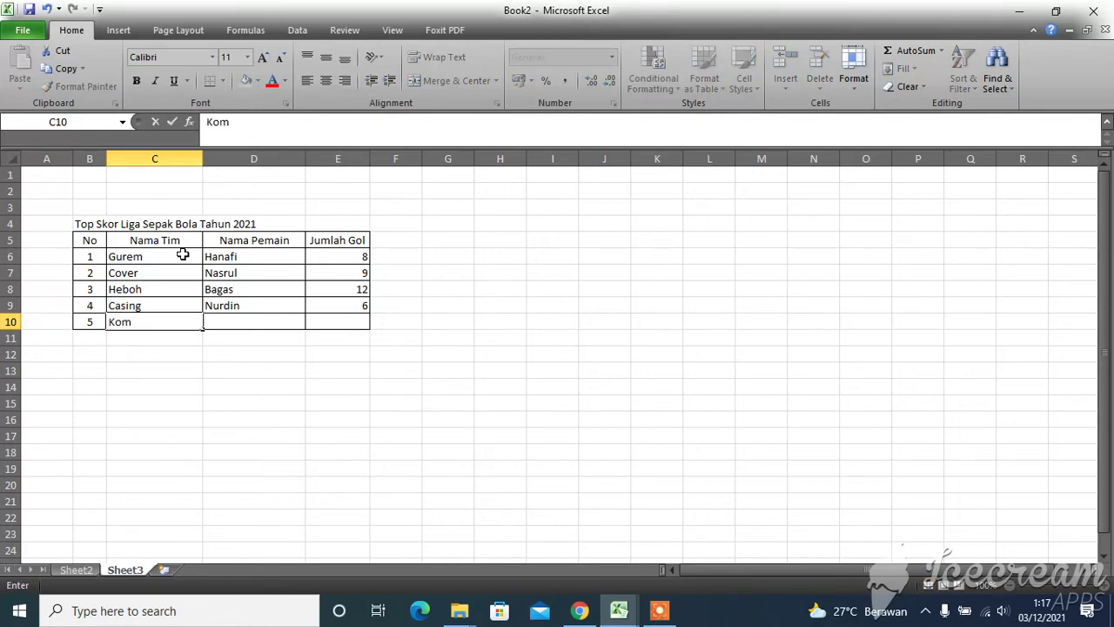
type("et")
key("Tab")
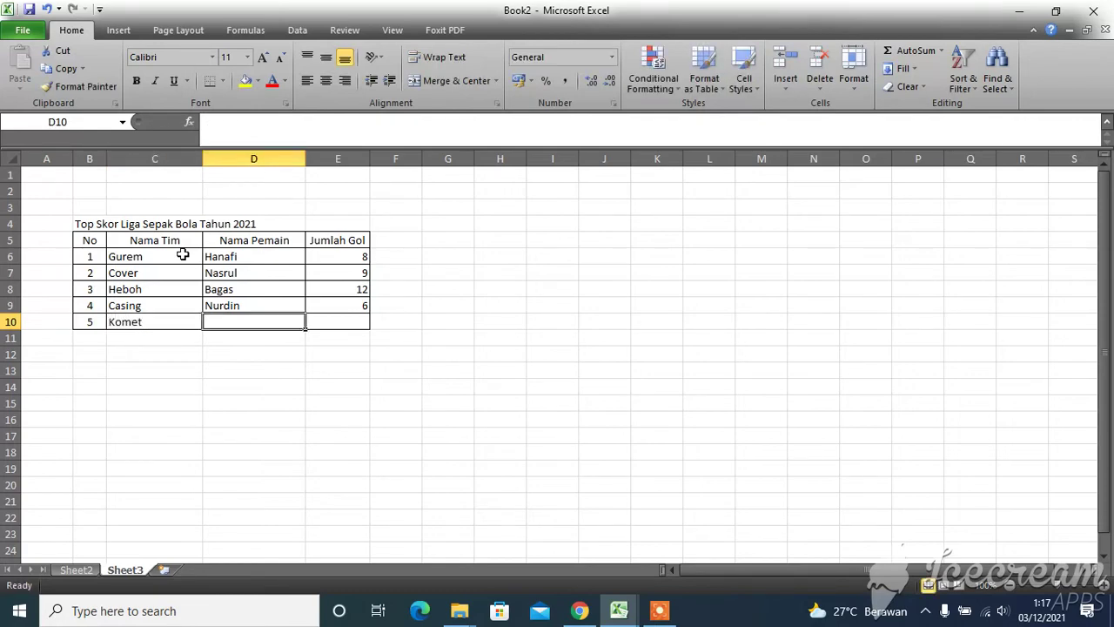
type("R")
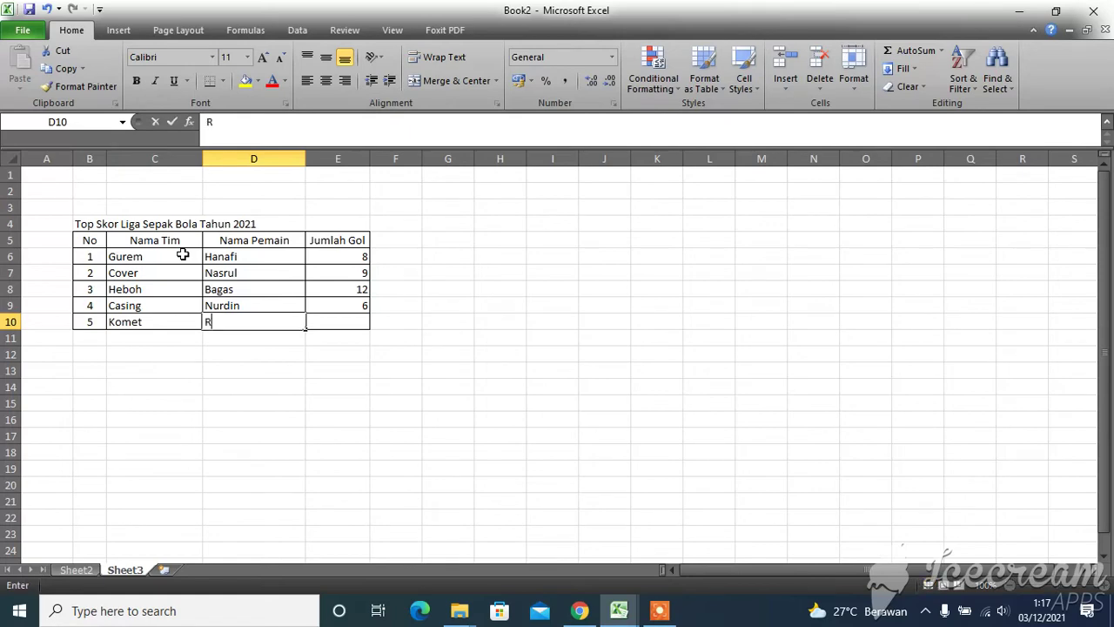
type("ico")
key("Tab")
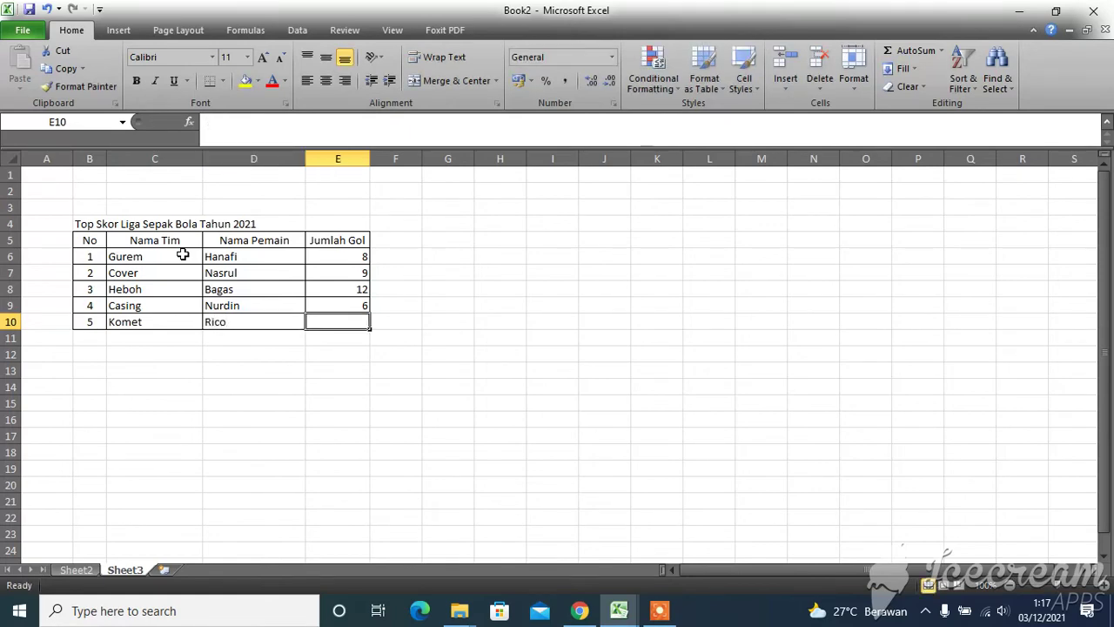
type("14")
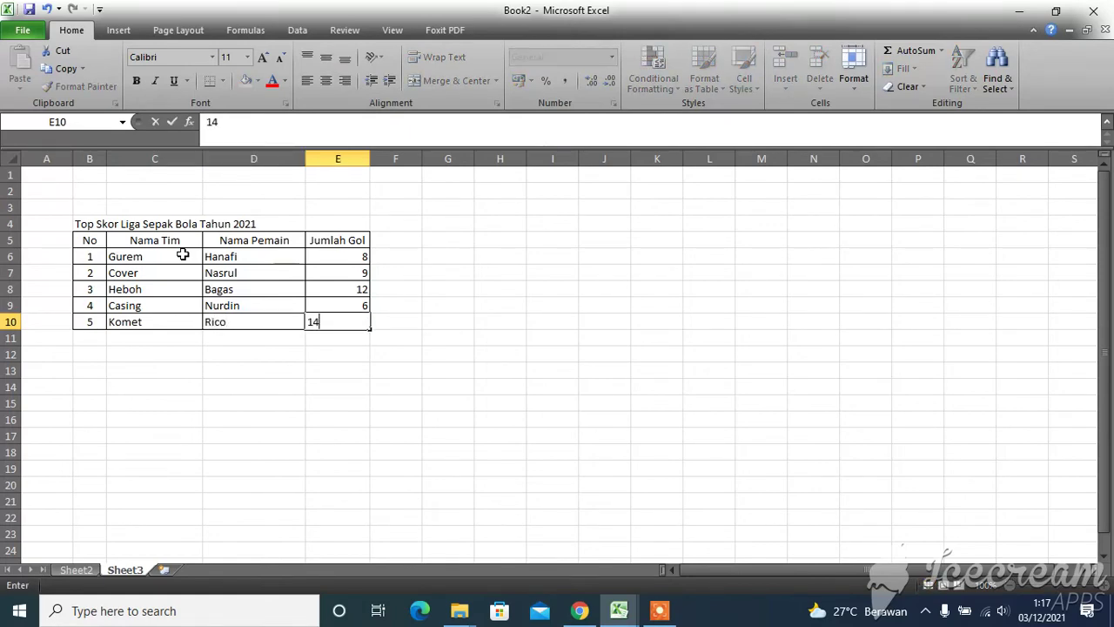
key("Return")
- Select the data range C6:E10 without the heading row
left_click(358, 430)
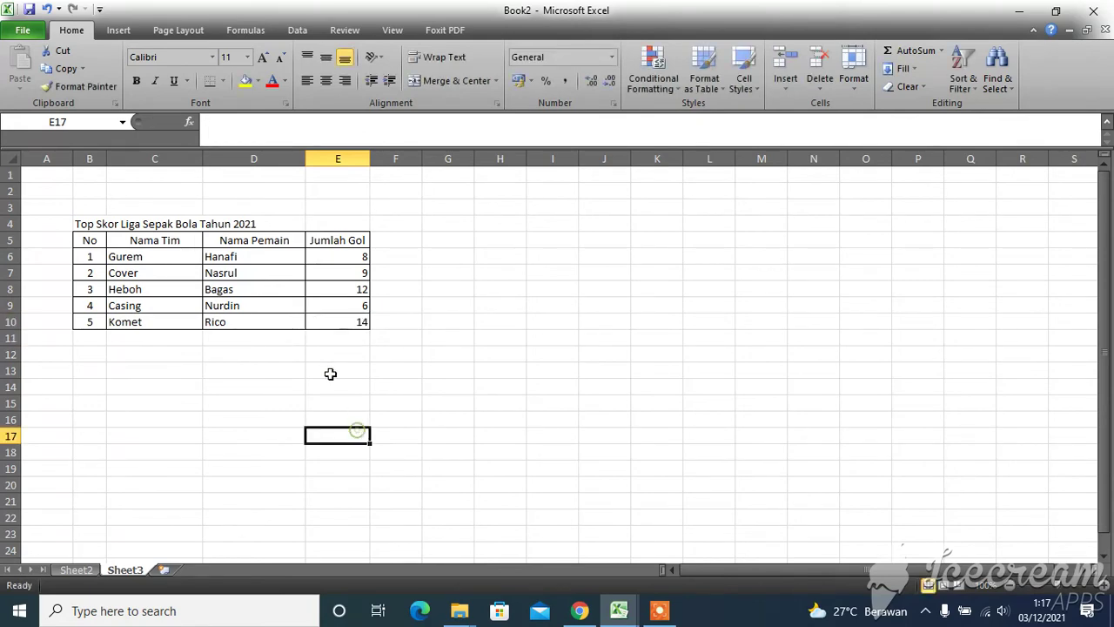
left_click(479, 383)
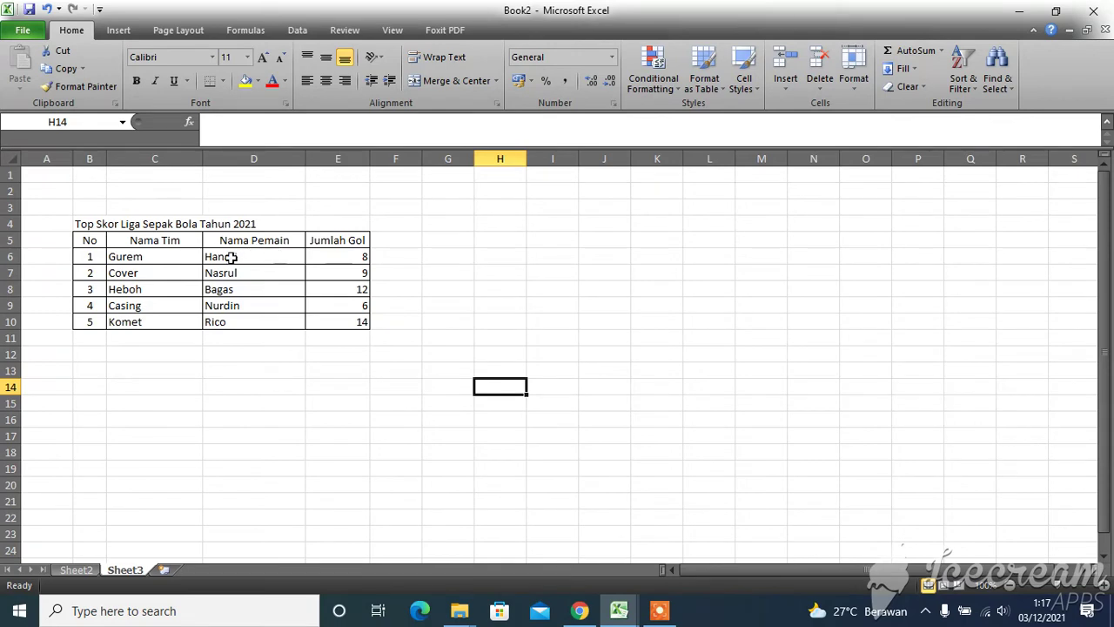
left_click(340, 256)
left_click(344, 303)
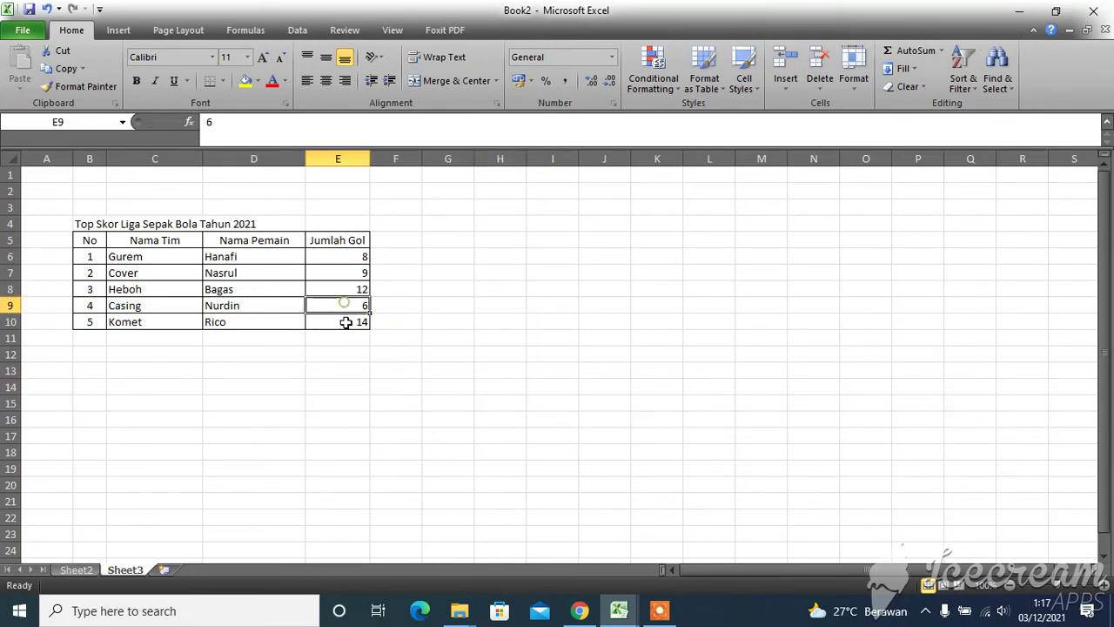
left_click(346, 323)
left_click(251, 367)
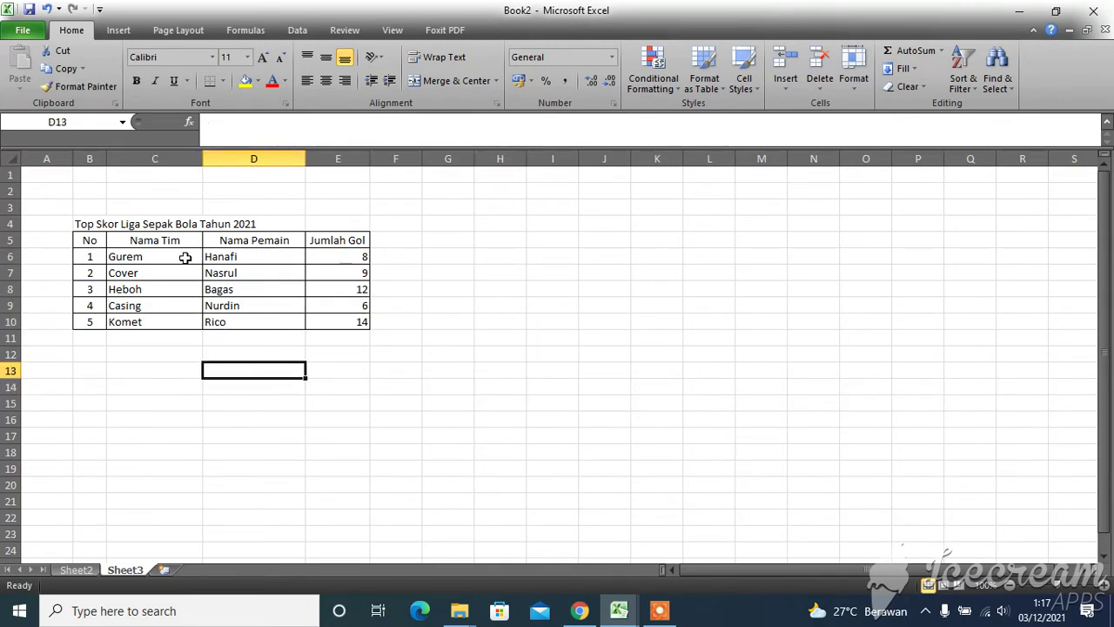
mouse_move(185, 257)
left_mouse_down()
mouse_move(326, 271)
mouse_move(337, 321)
left_mouse_up()
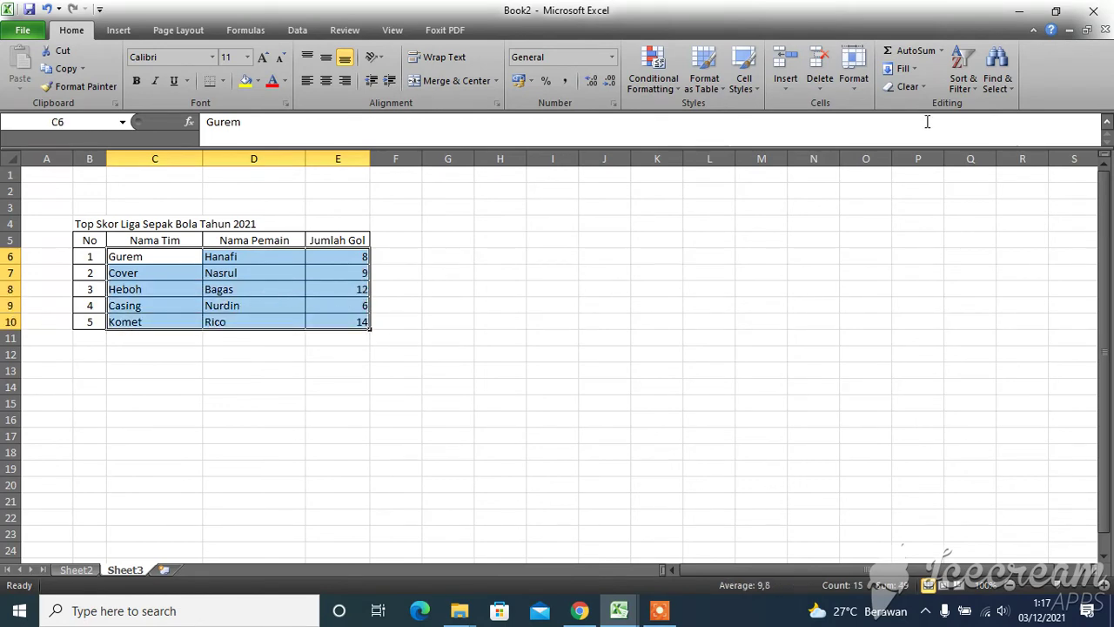
- Custom-sort the selection by column E, Largest to Smallest, with no header row
left_click(970, 93)
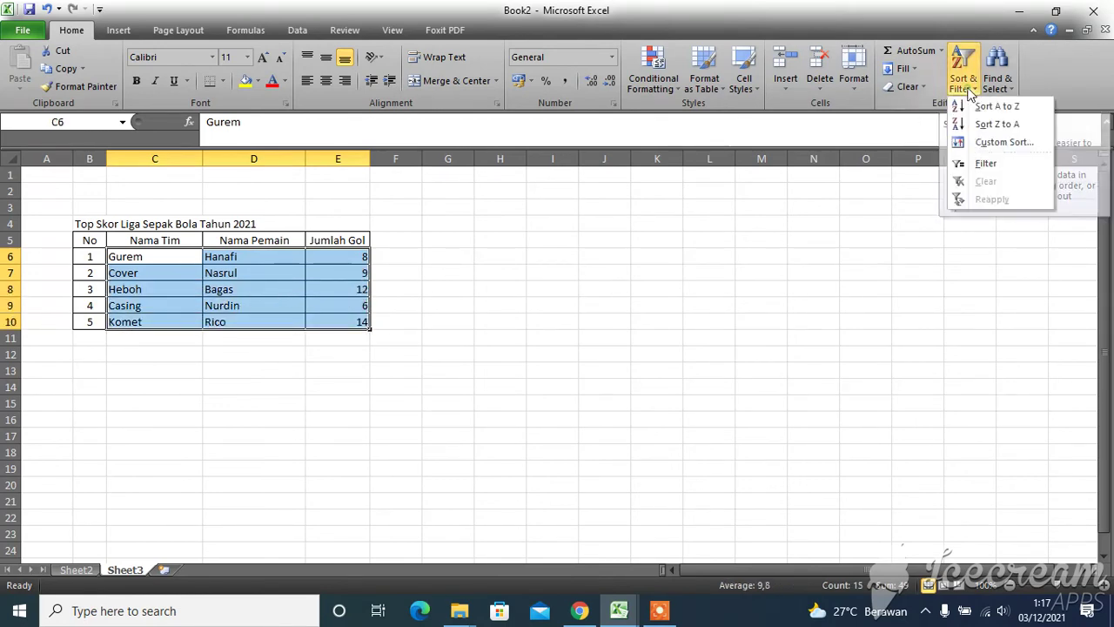
left_click(989, 143)
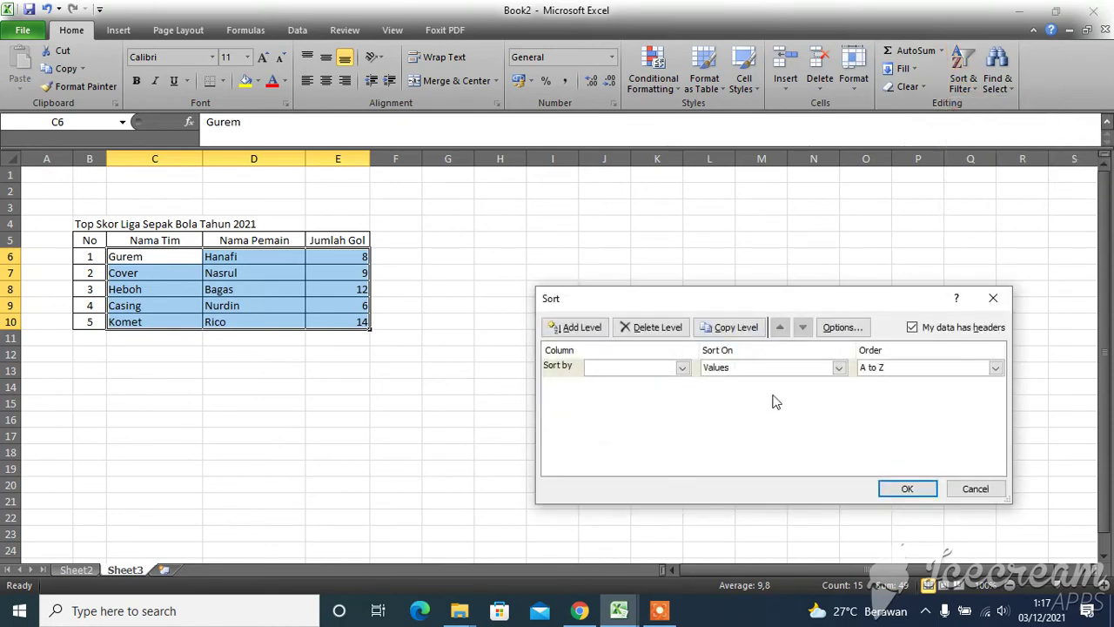
left_click(914, 329)
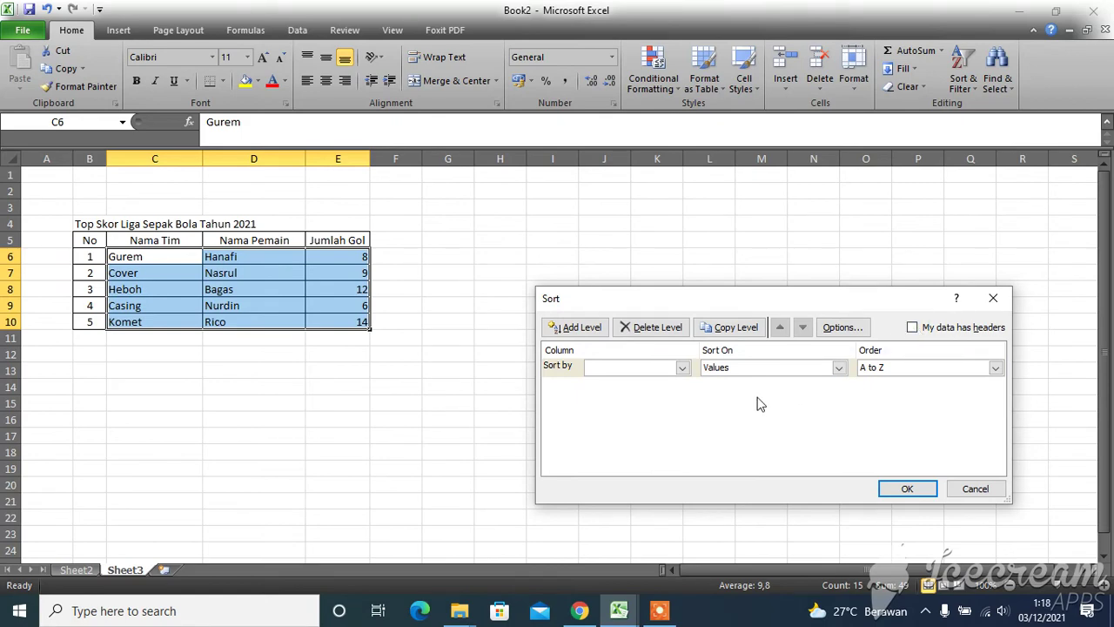
left_click(682, 368)
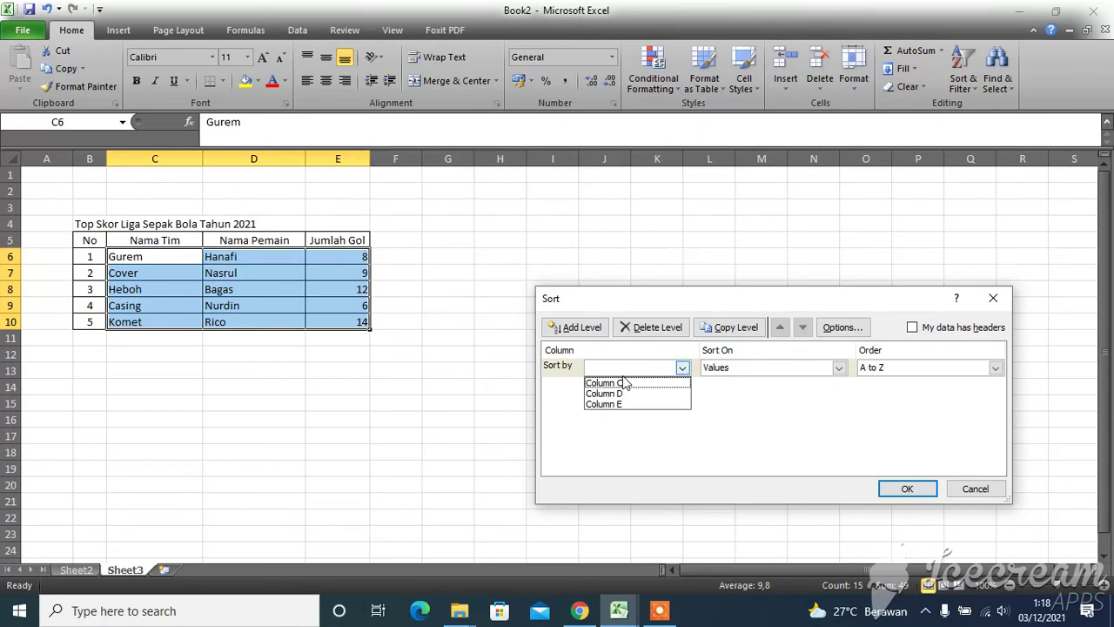
left_click(617, 404)
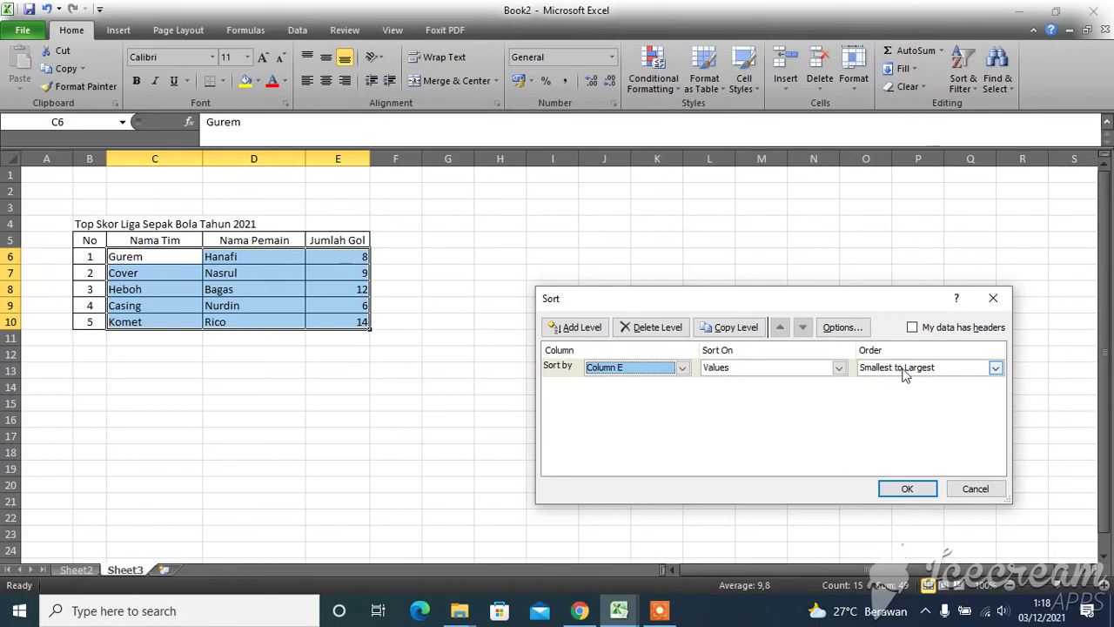
left_click(994, 367)
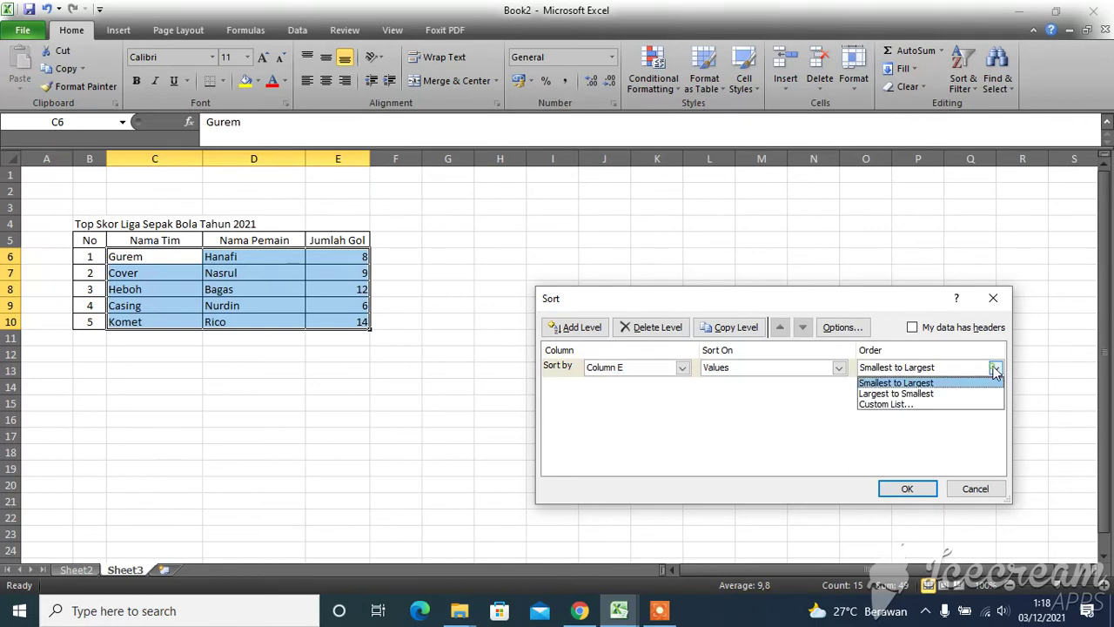
left_click(931, 396)
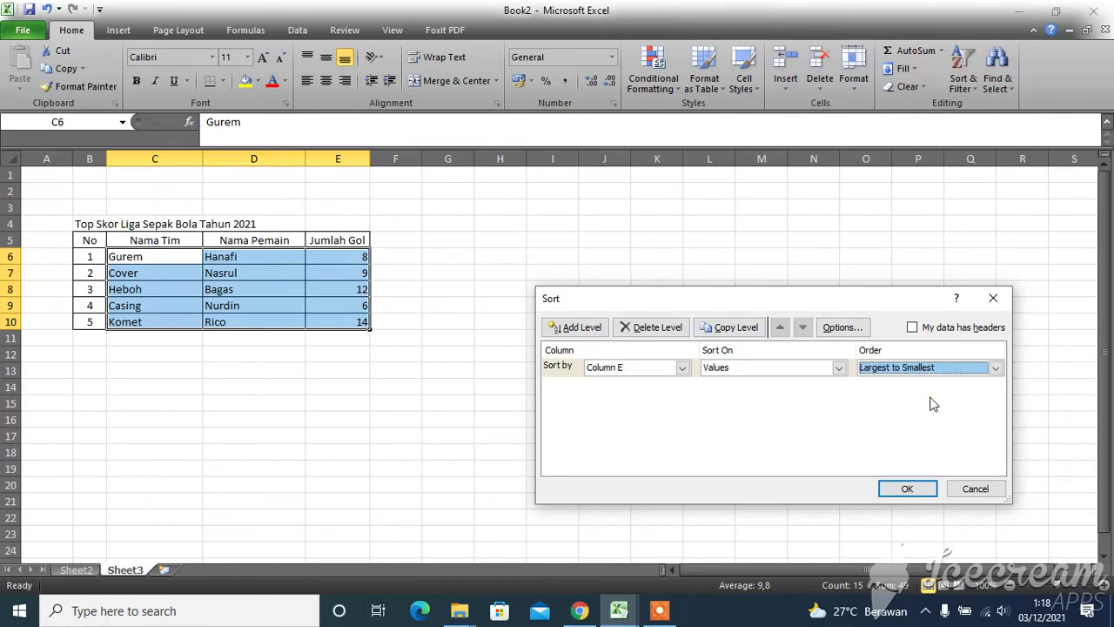
left_click(920, 488)
left_click(320, 385)
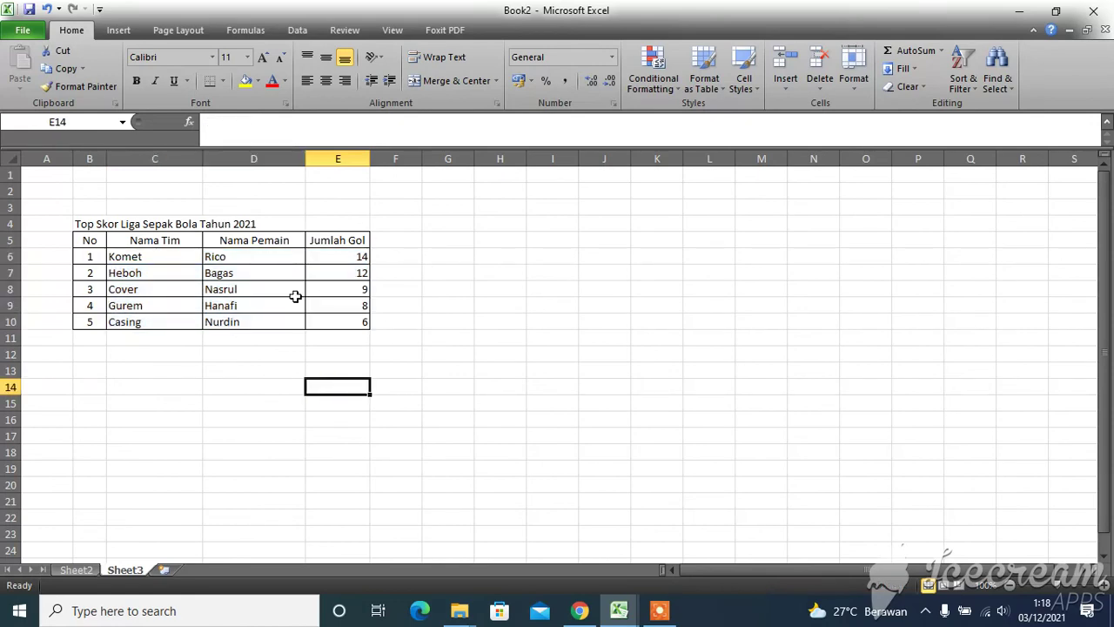
- Center the goal counts in E6:E10
left_click_drag(342, 306, 343, 321)
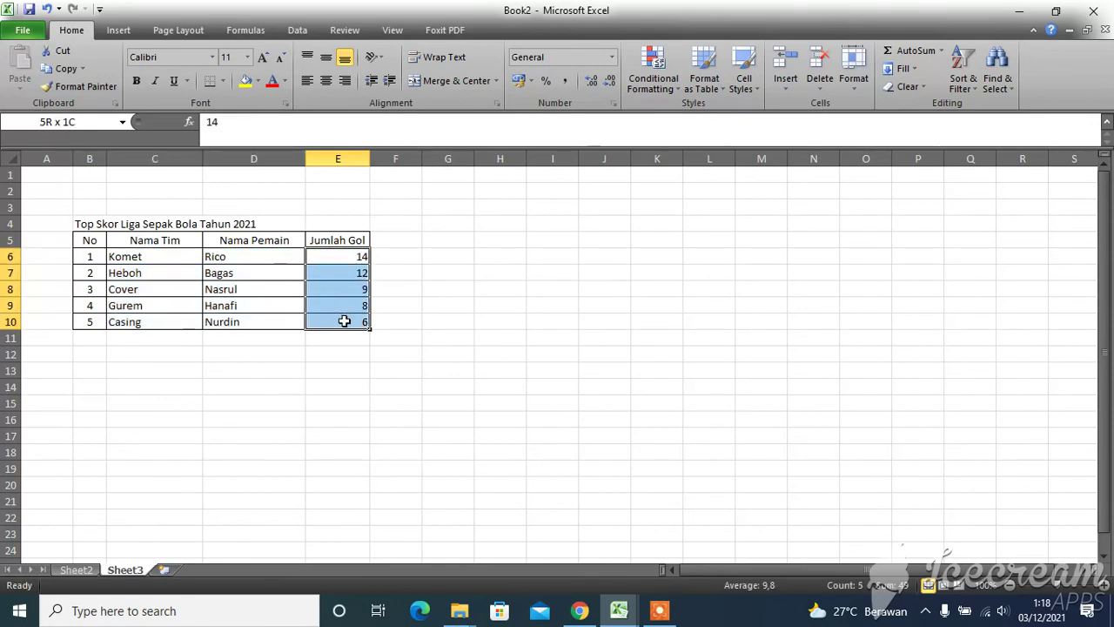
left_click(326, 80)
left_click(455, 298)
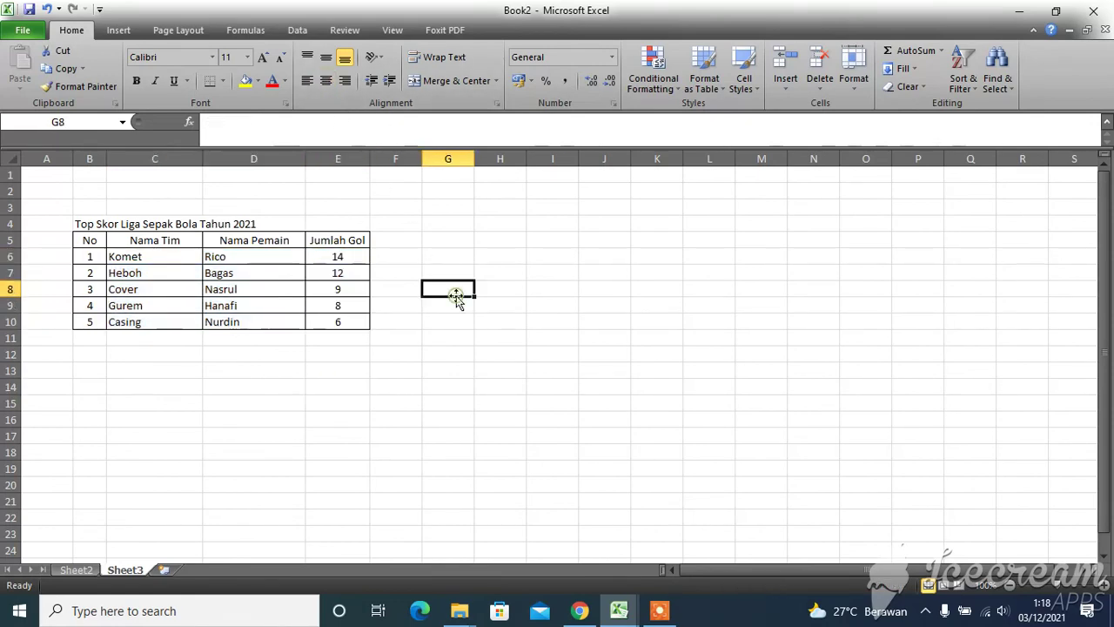
left_click(241, 376)
- Make the B4 title bold and increase its font size three steps
left_click(90, 224)
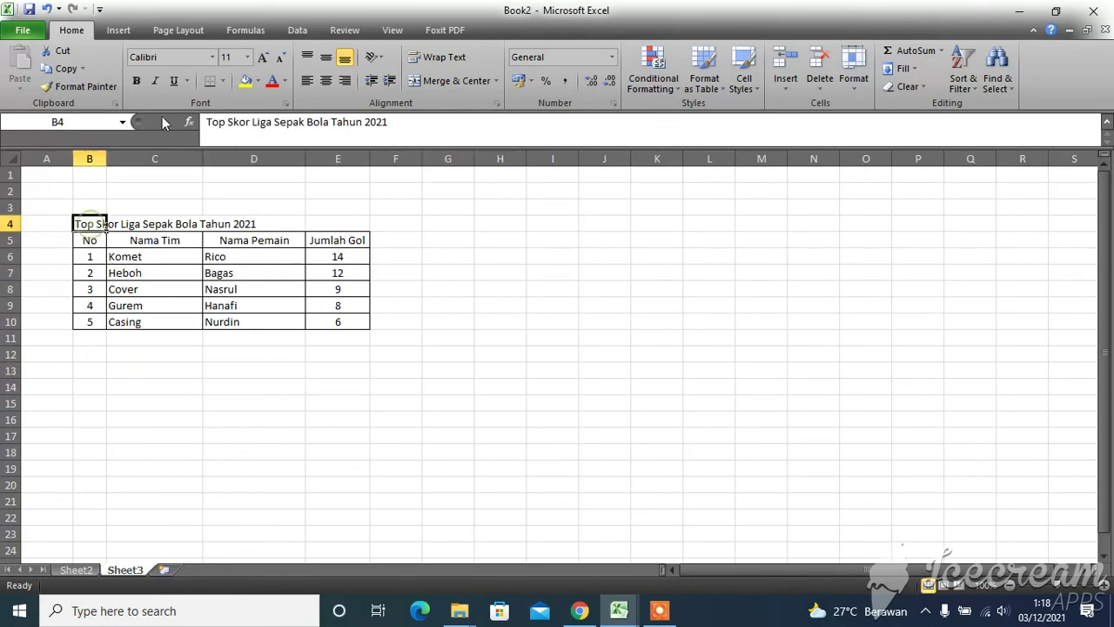
left_click(136, 80)
left_click(263, 56)
left_click(263, 57)
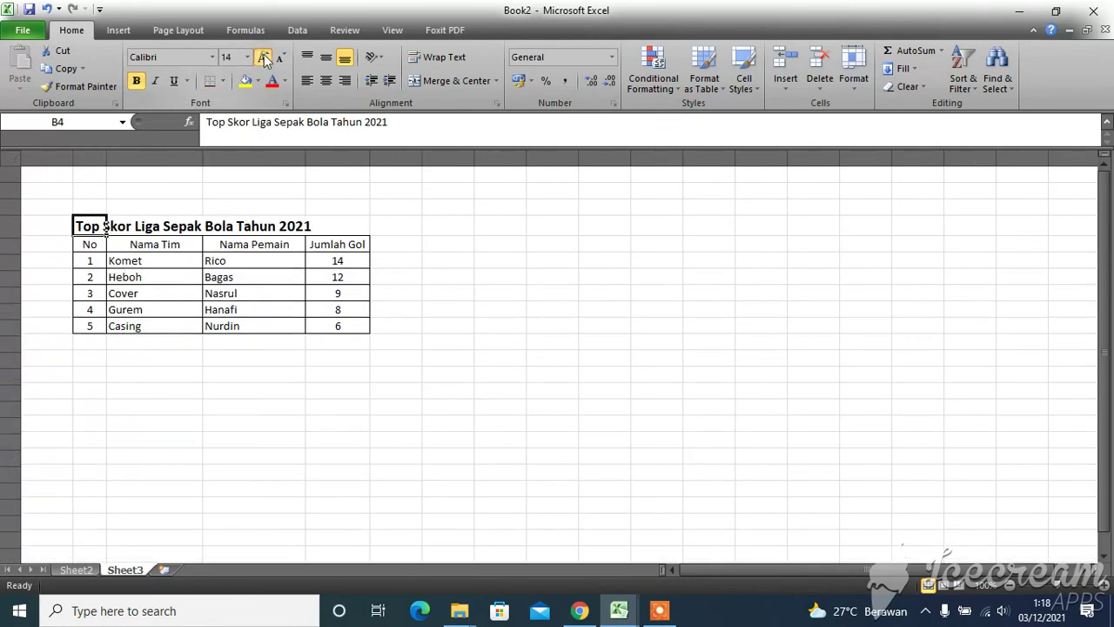
left_click(263, 57)
left_click(279, 380)
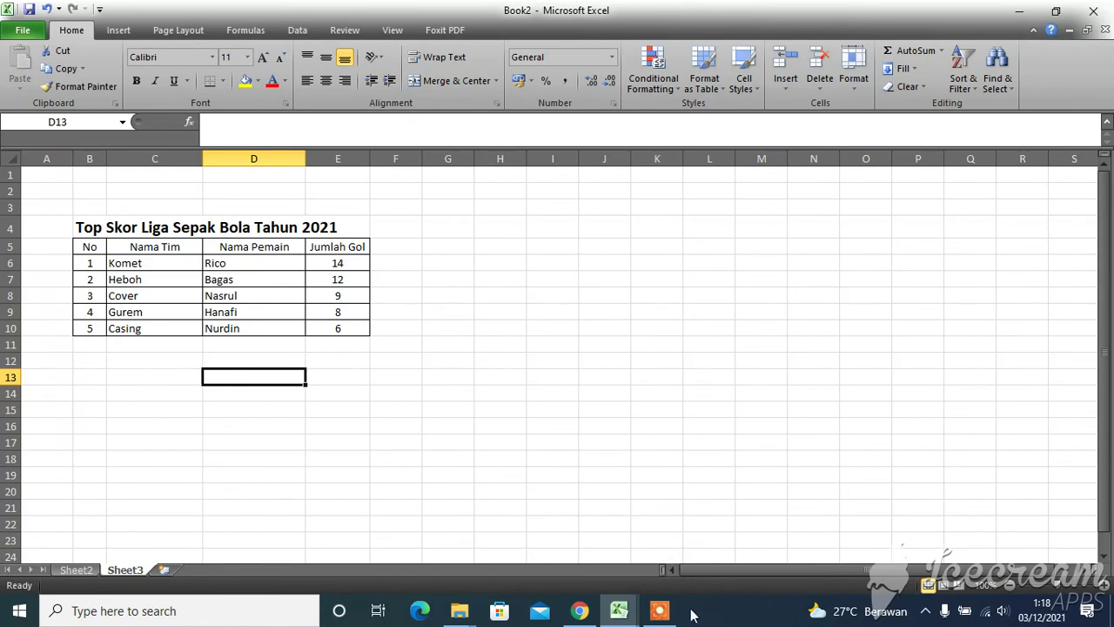
left_click(660, 612)
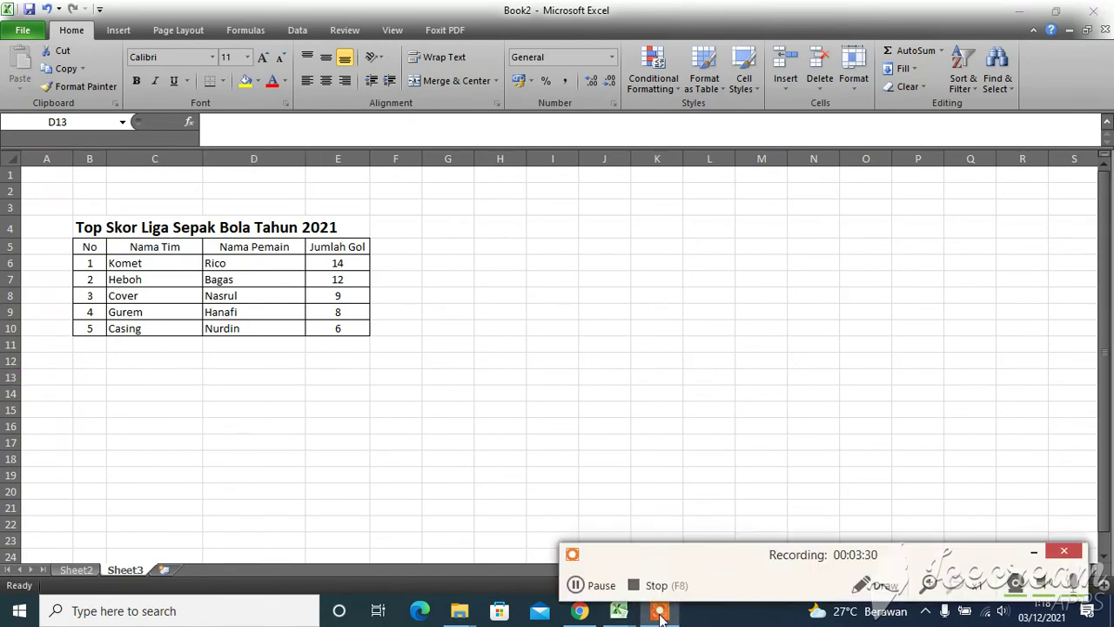